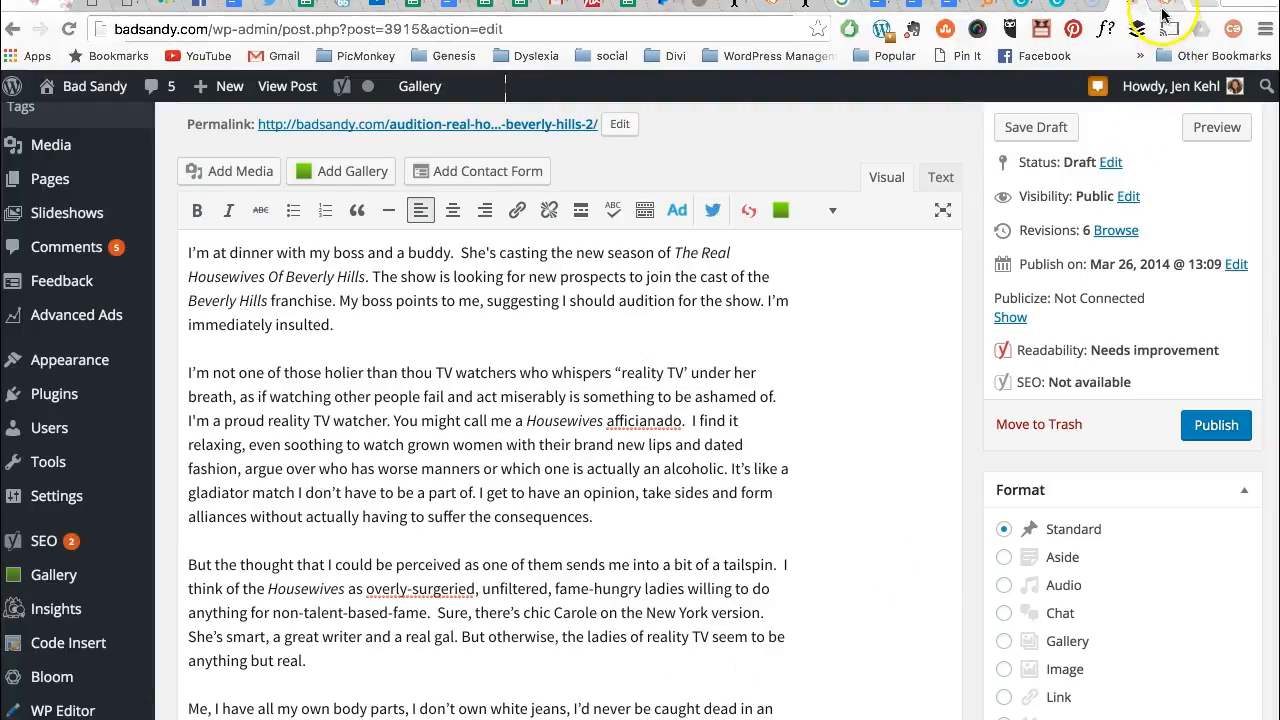
- Switch to PicMonkey and open the first picture in the computer's All Photos album for editing
click(1165, 9)
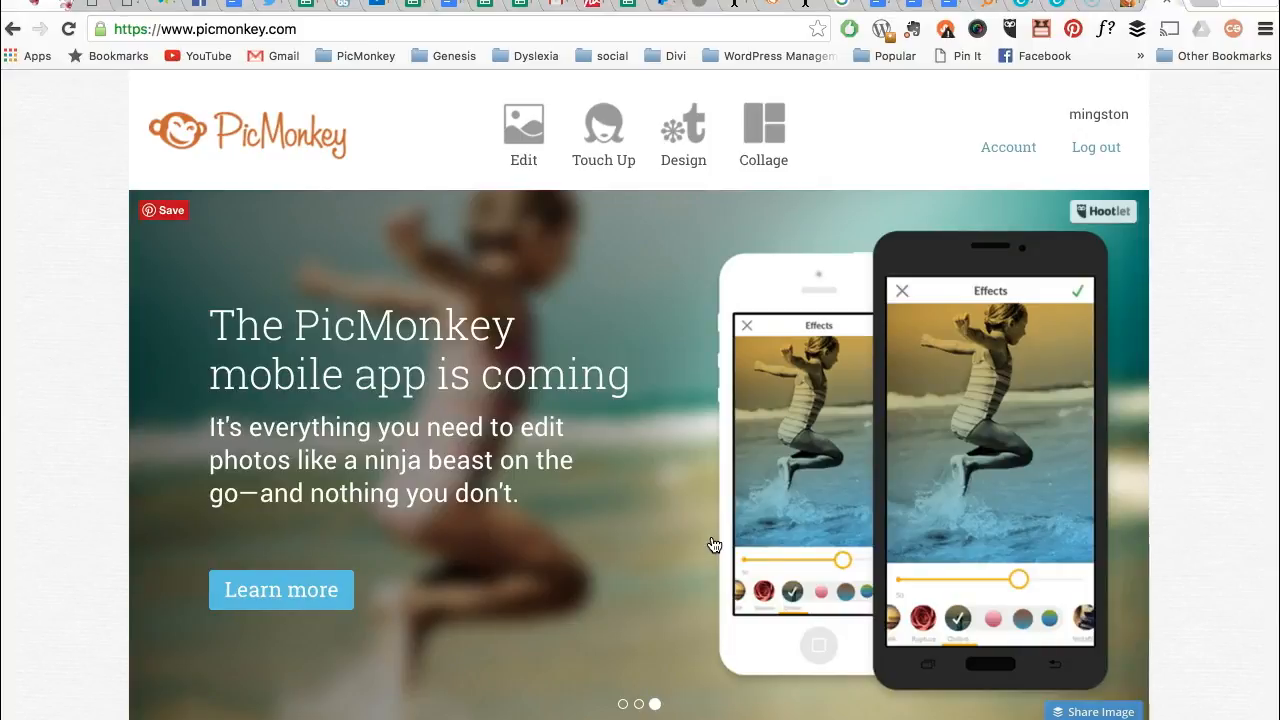
click(516, 134)
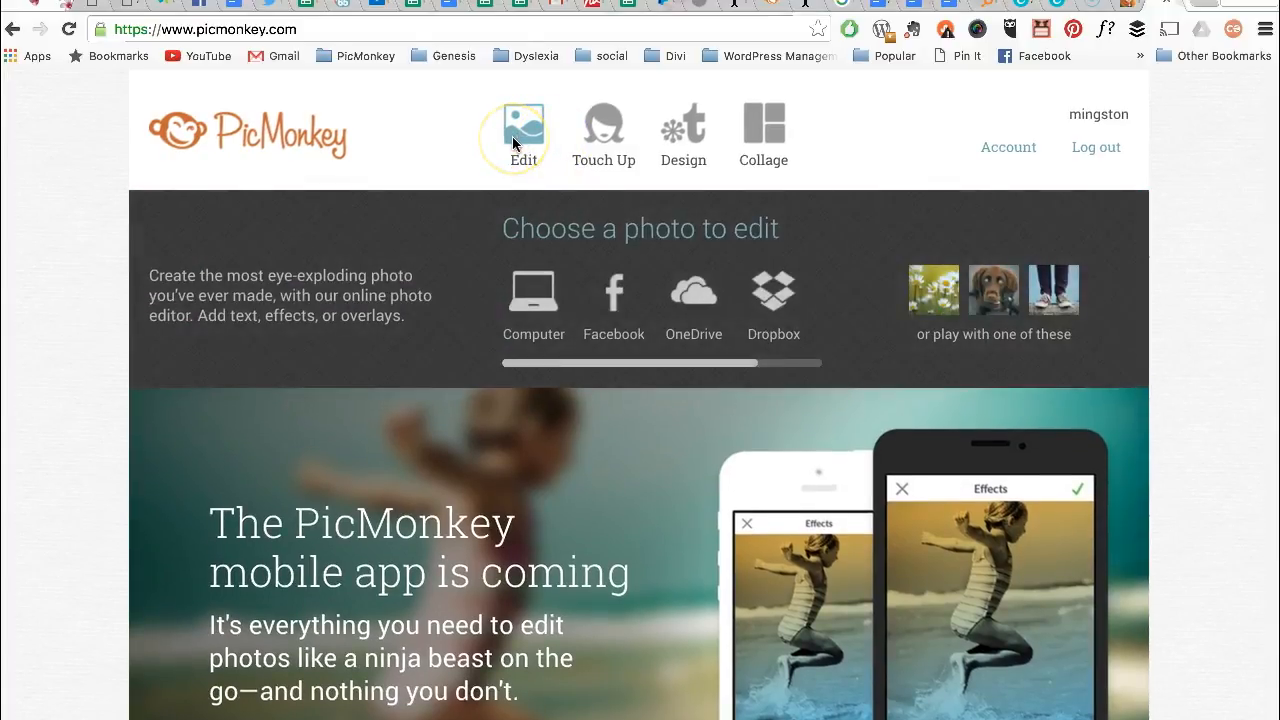
click(542, 313)
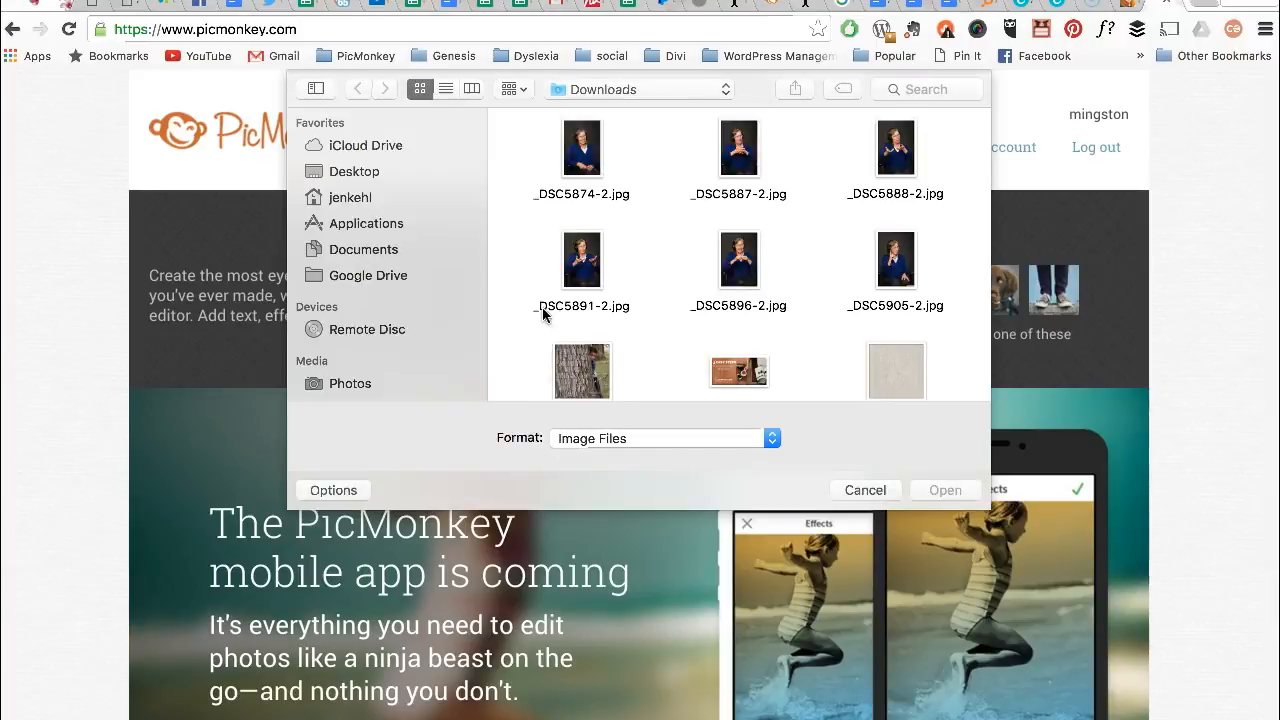
scroll(542, 313, down, 1)
click(357, 390)
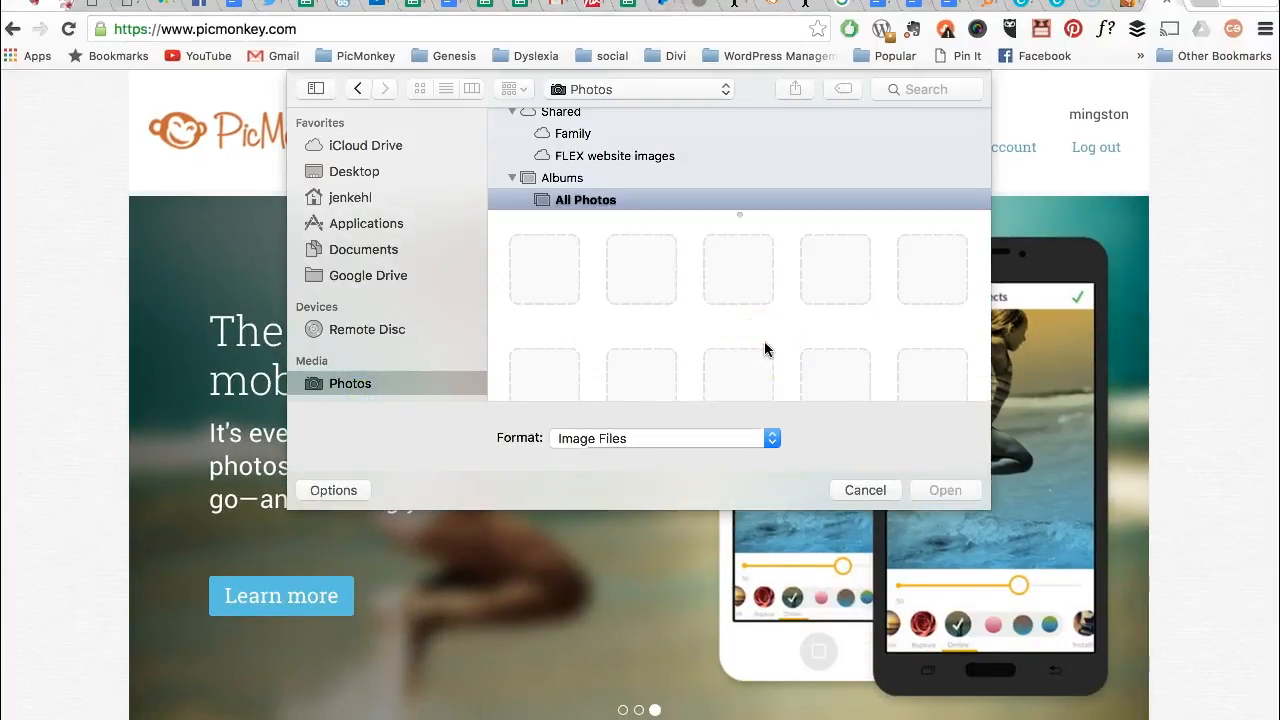
click(557, 262)
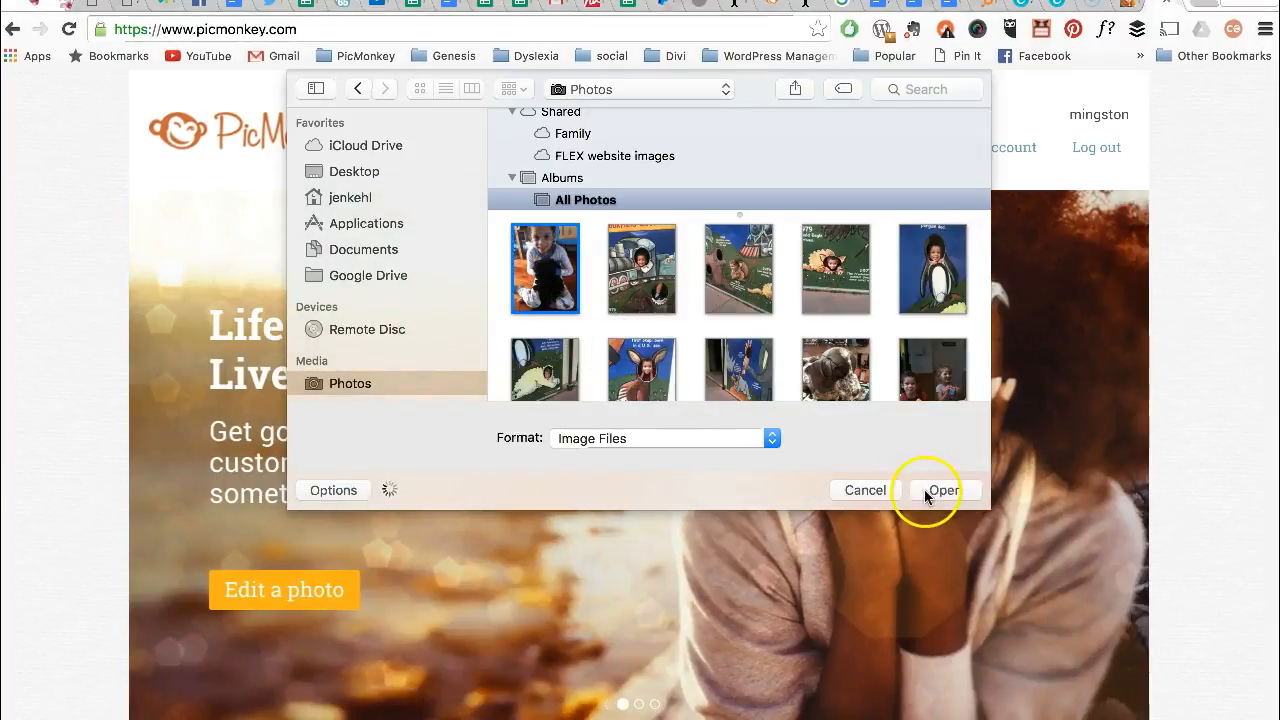
click(930, 490)
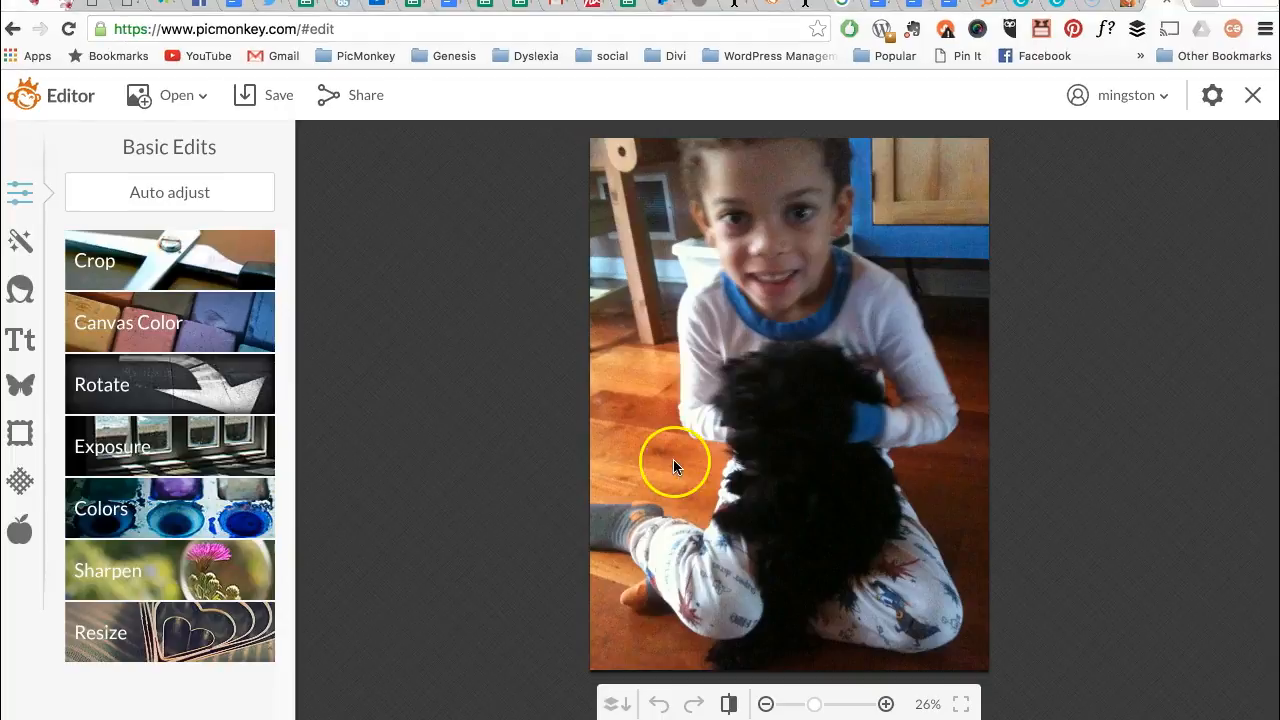
- Resize the photo to a width of 600 pixels with its proportions kept
click(162, 640)
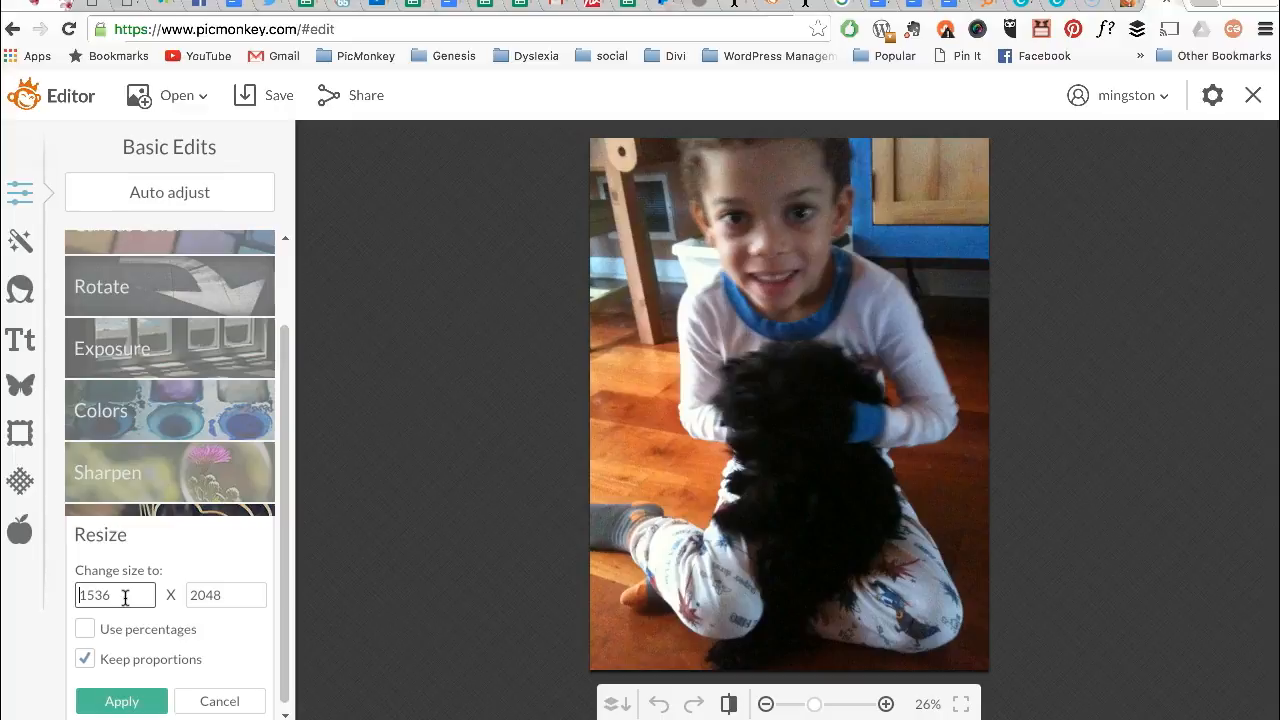
drag(125, 597, 56, 593)
text(600)
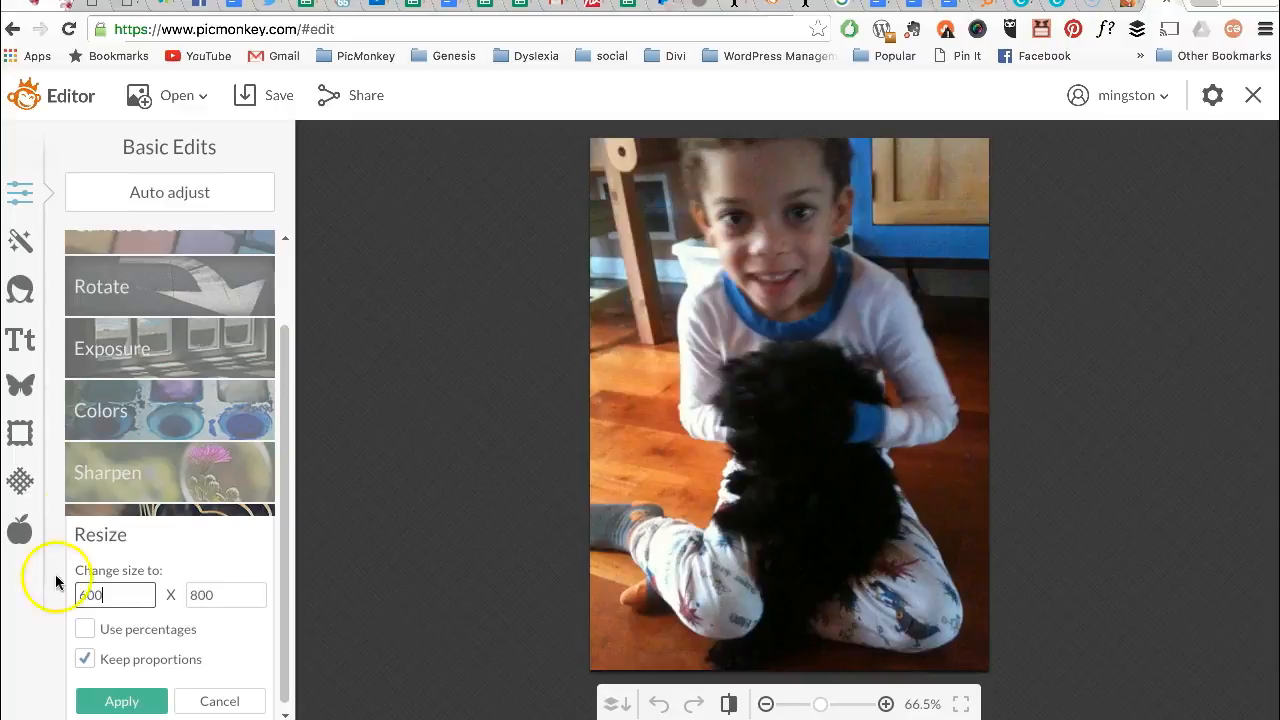
click(218, 596)
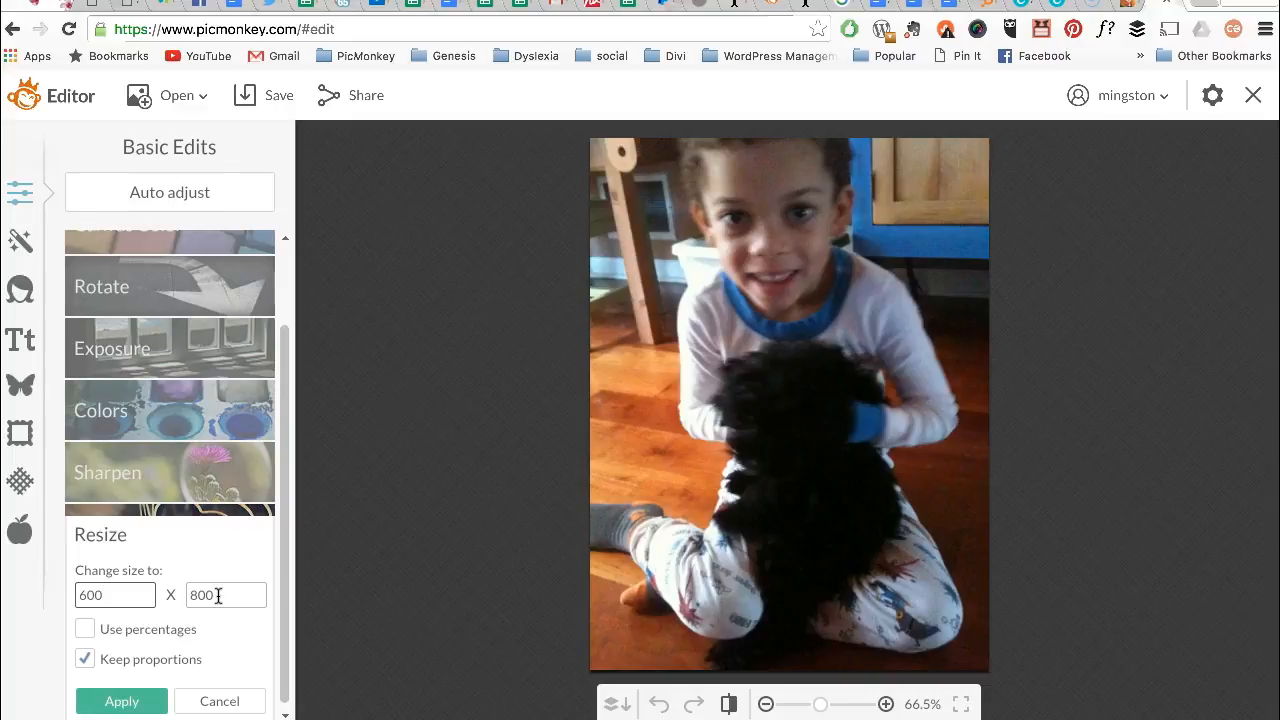
click(121, 701)
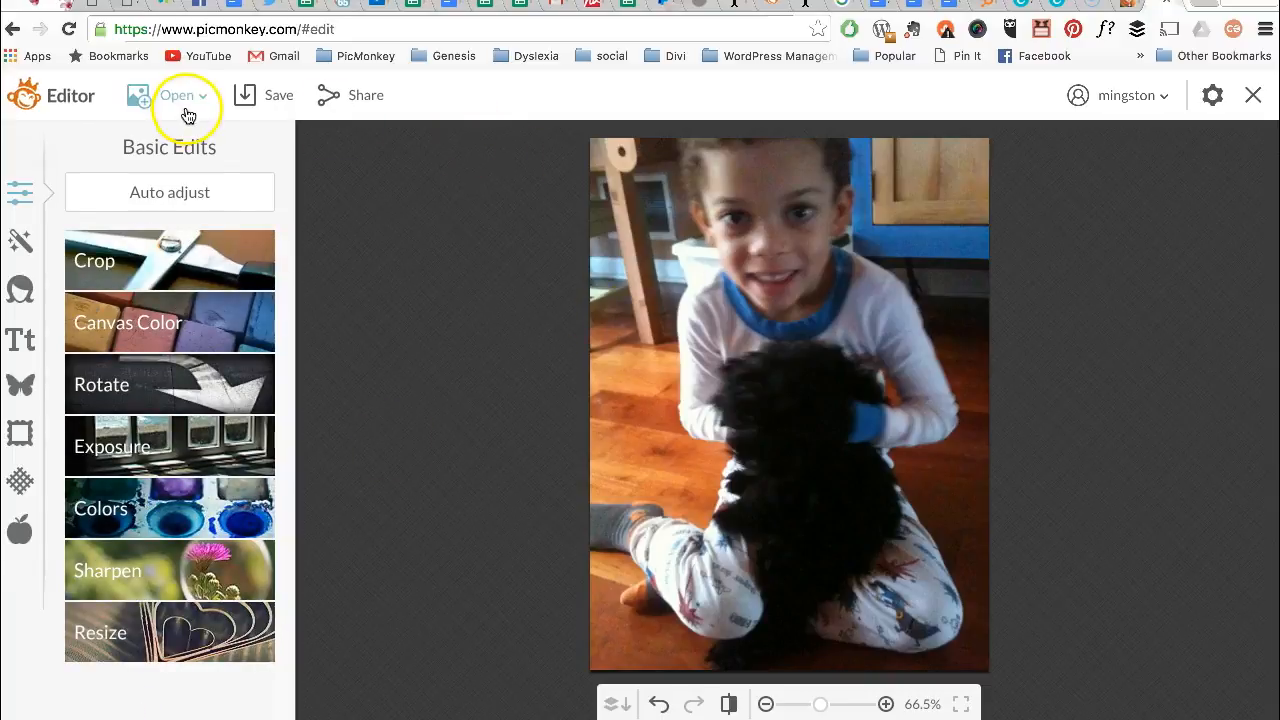
- Save the resized photo to the Downloads folder as a JPEG named A-Test
click(260, 97)
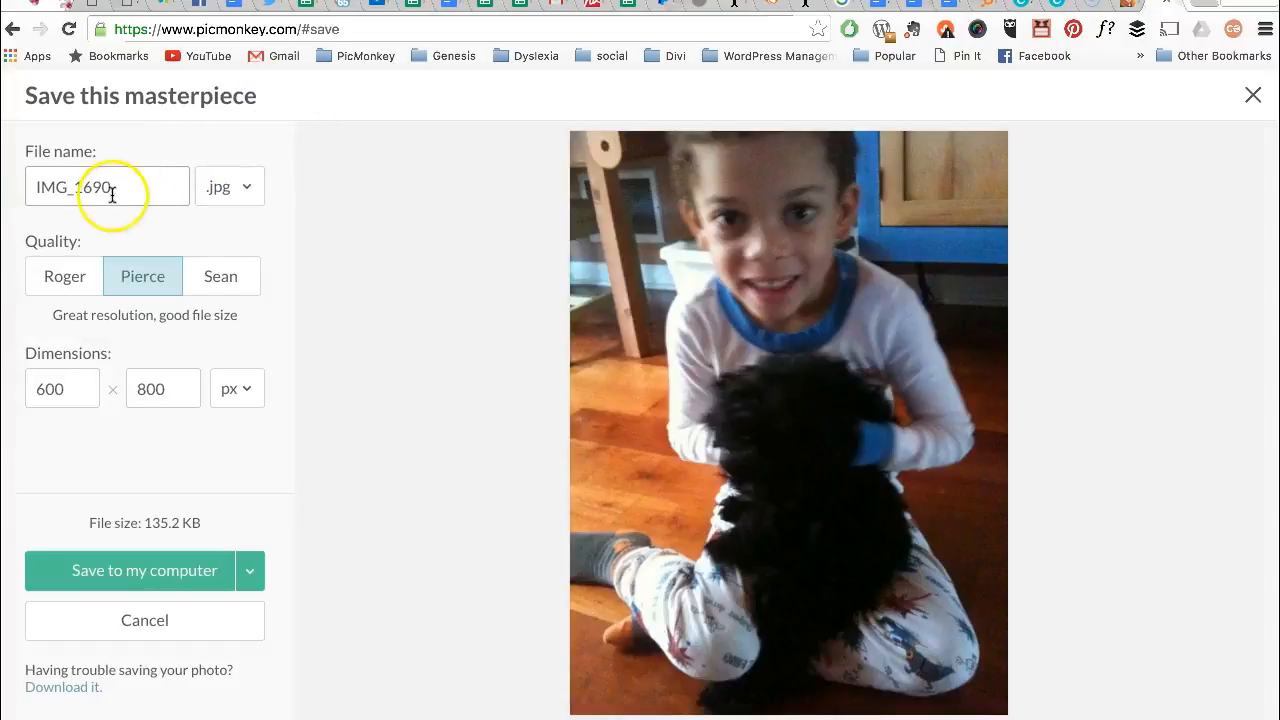
drag(131, 191, 16, 182)
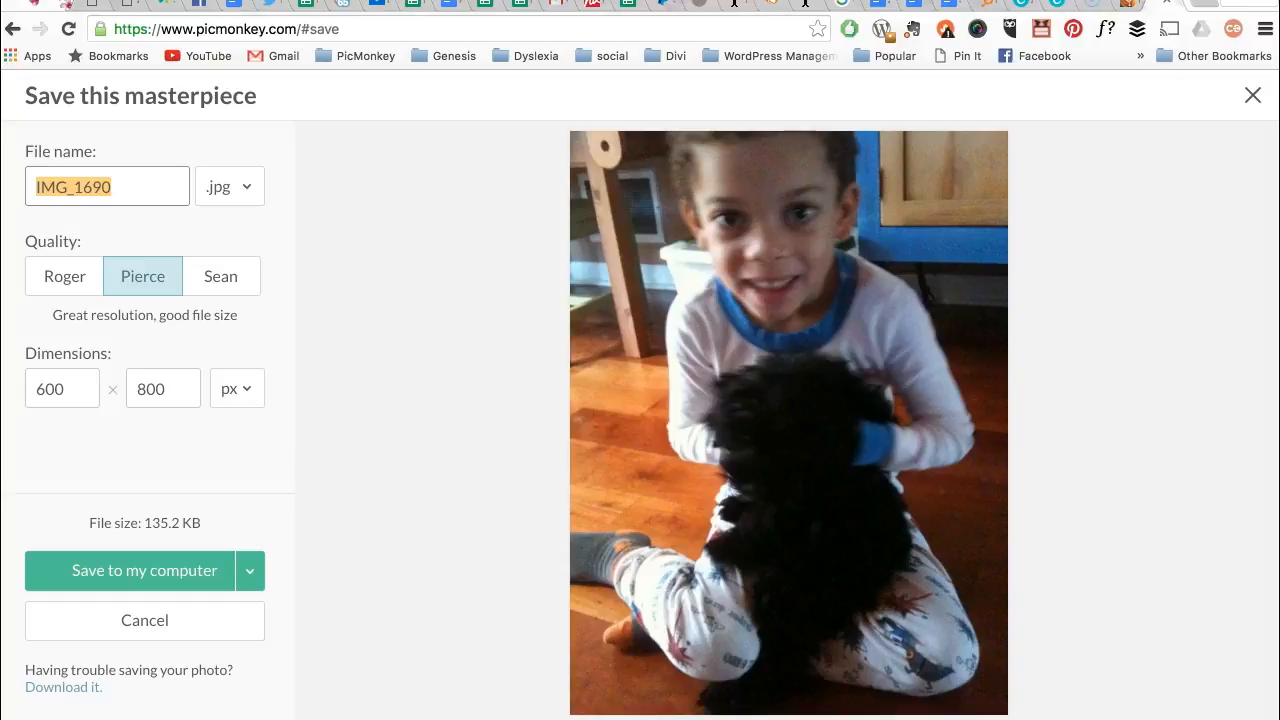
text(A-Test)
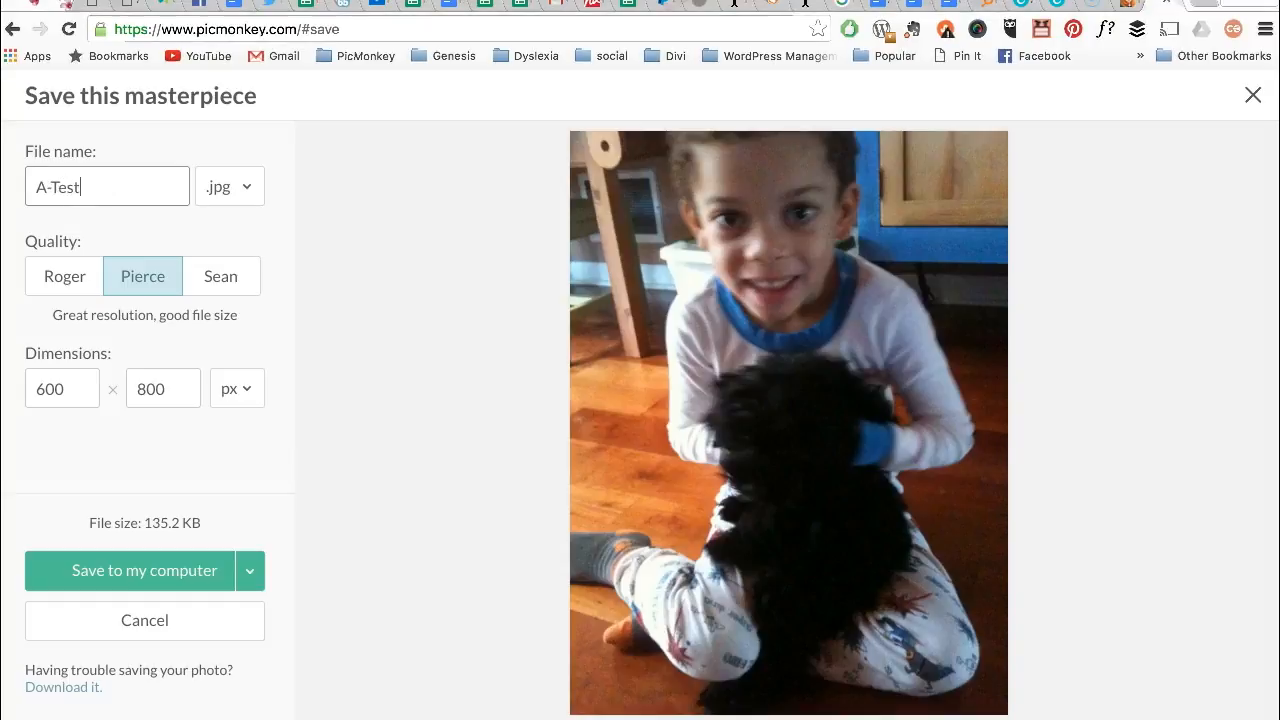
click(155, 577)
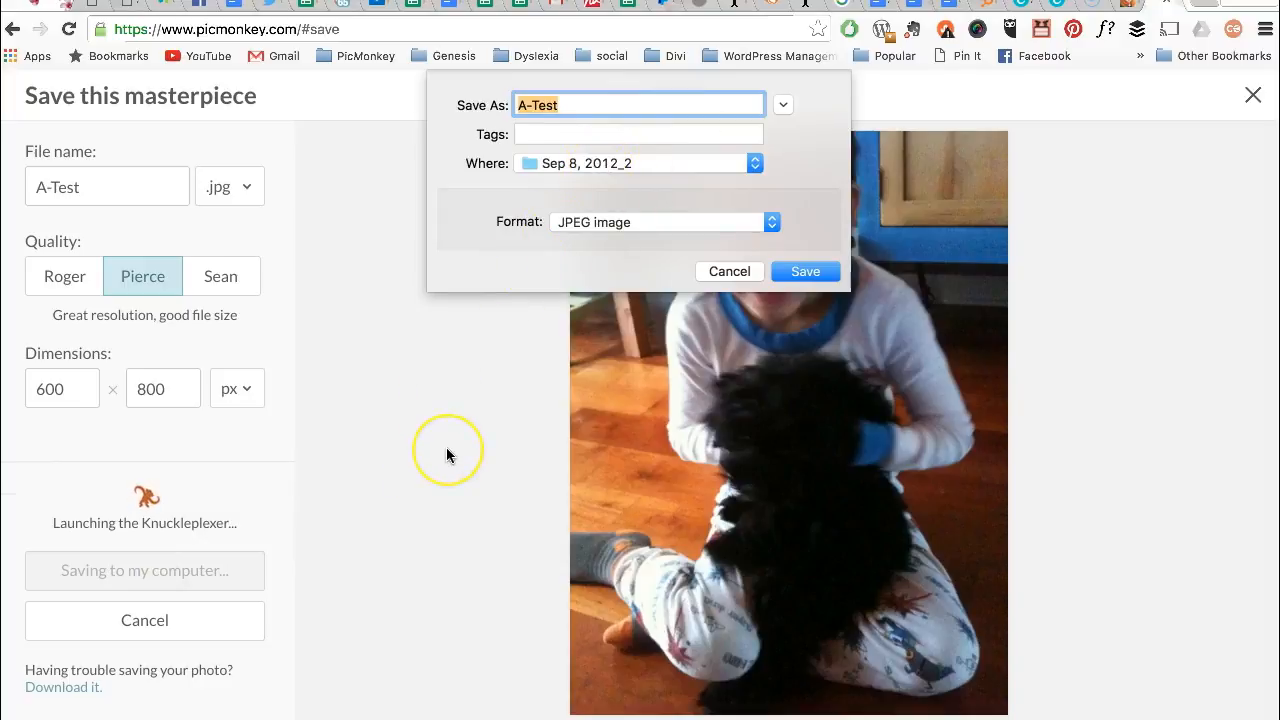
click(755, 165)
click(755, 165)
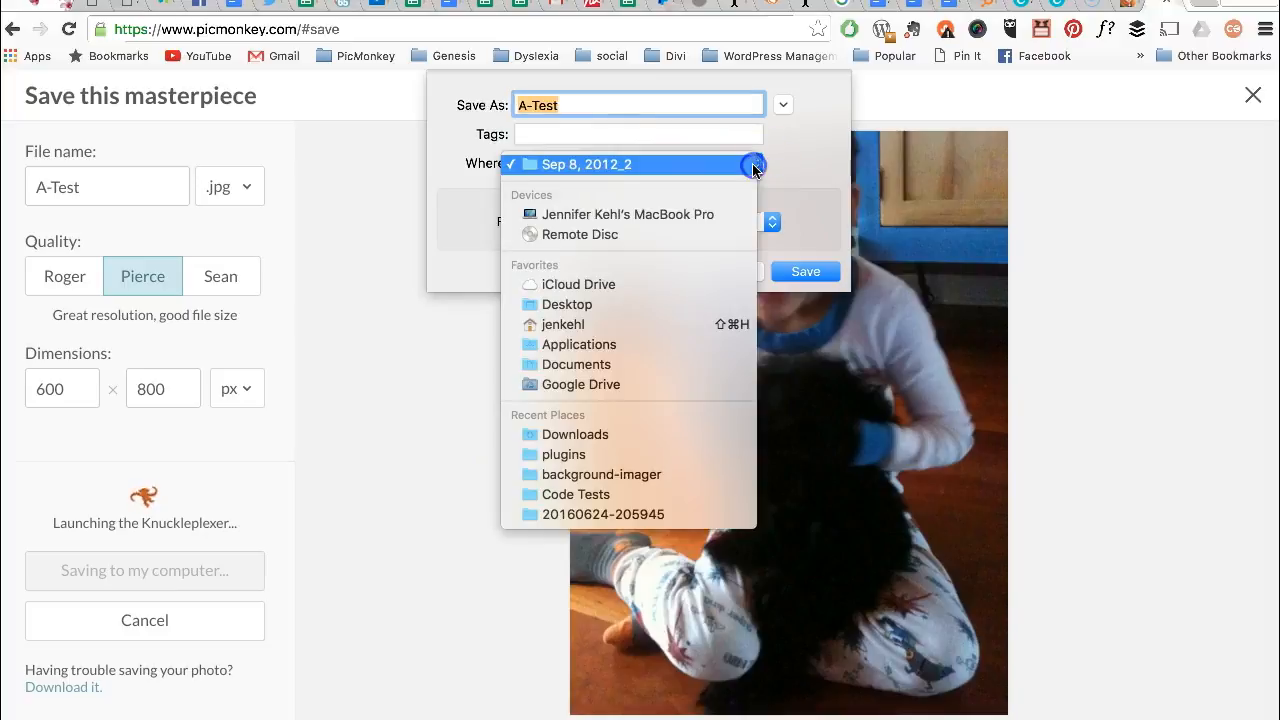
click(652, 434)
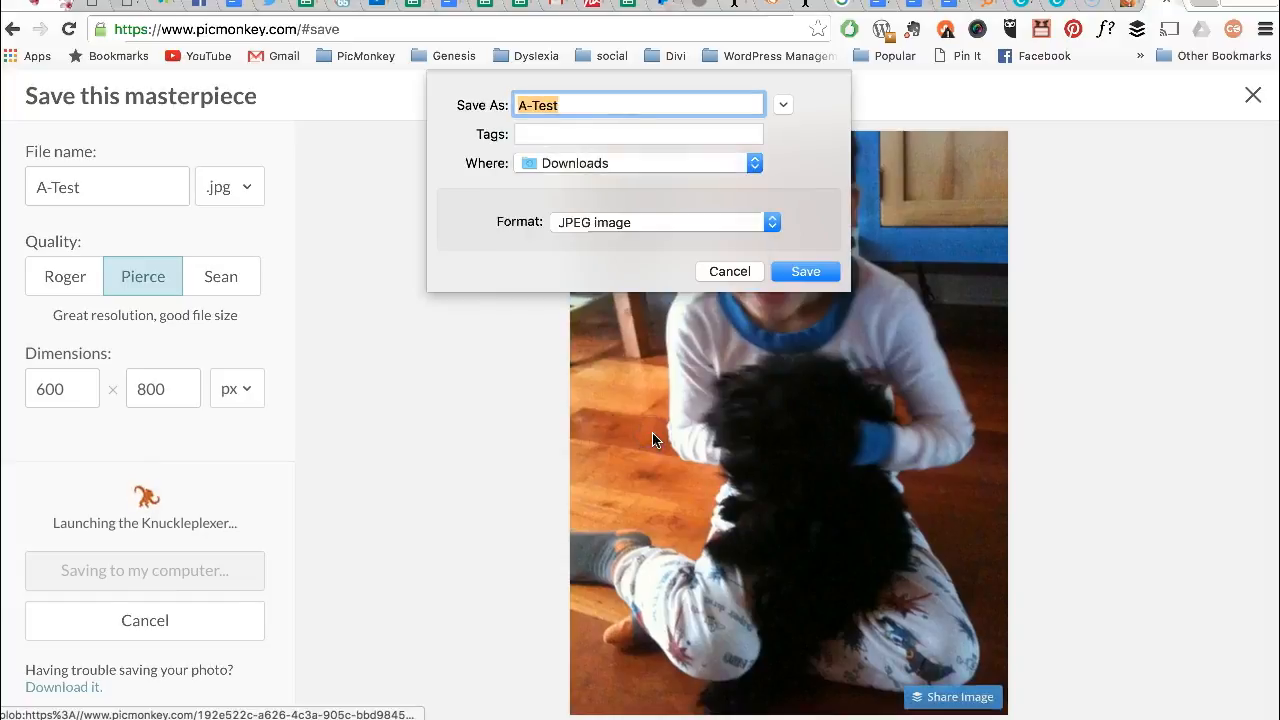
click(806, 272)
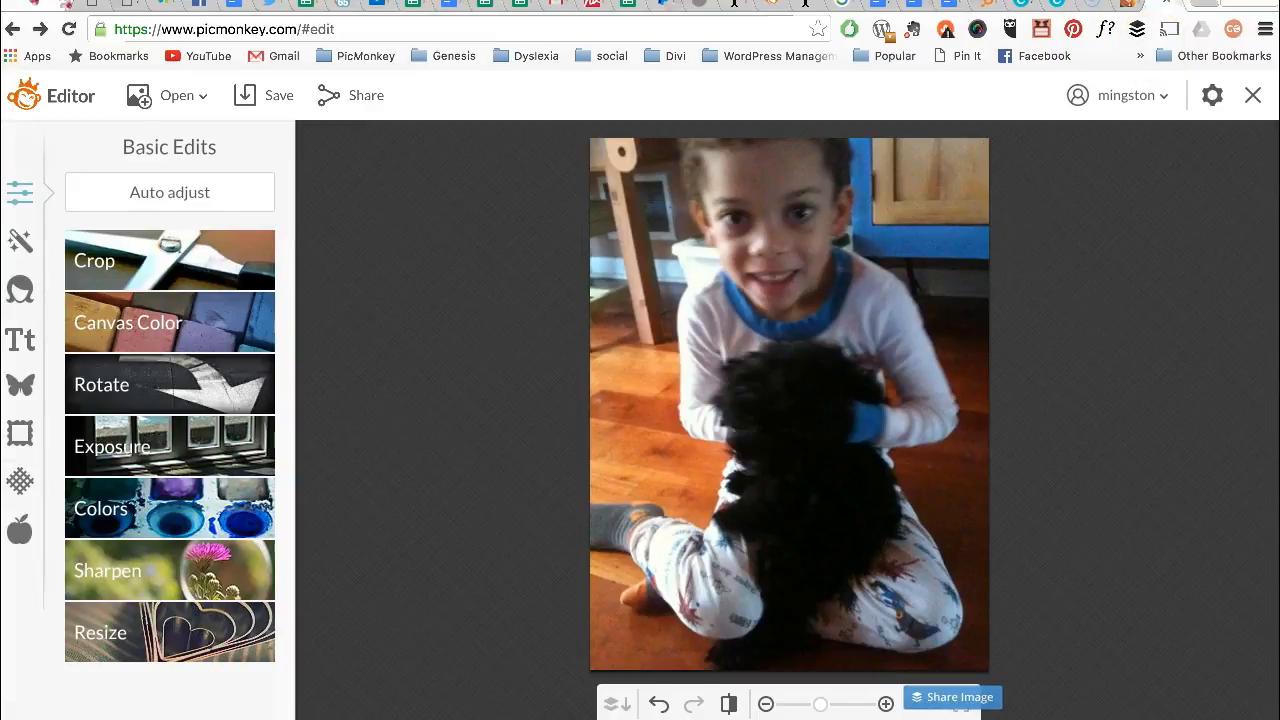
- Return to the WordPress post and add an empty paragraph after the one ending "immediately insulted."
click(1124, 8)
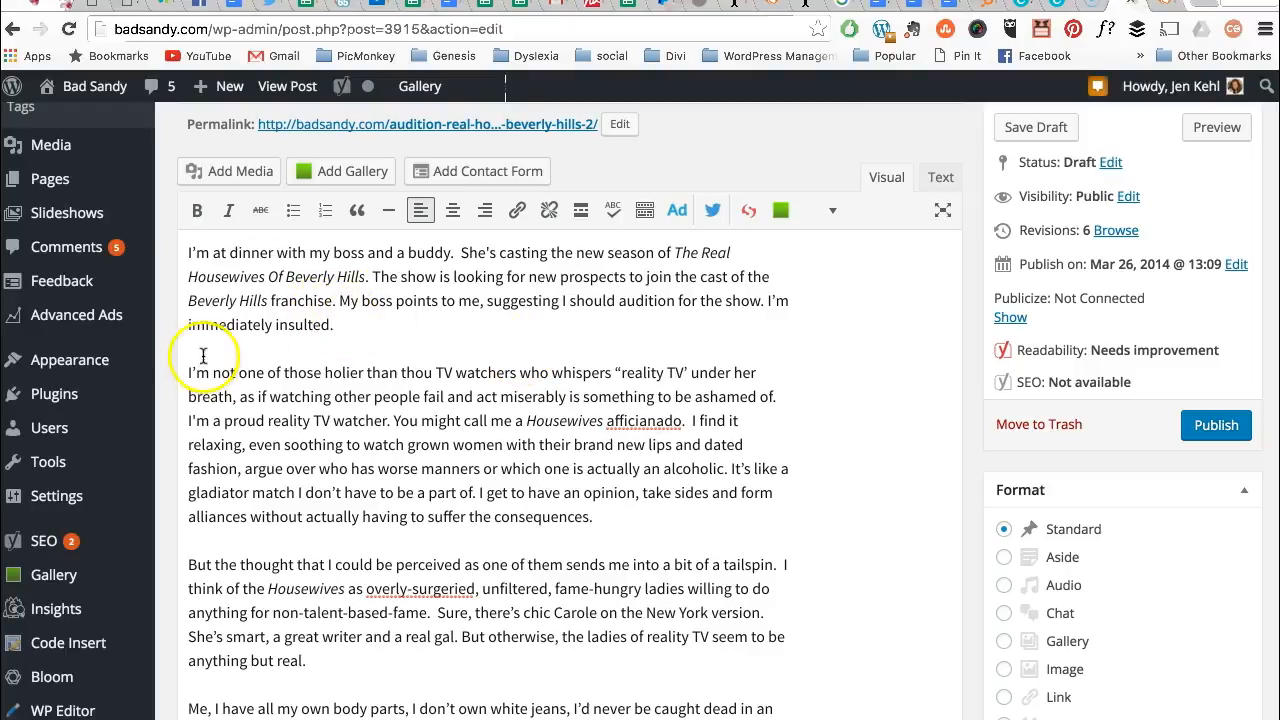
click(343, 323)
key(Return)
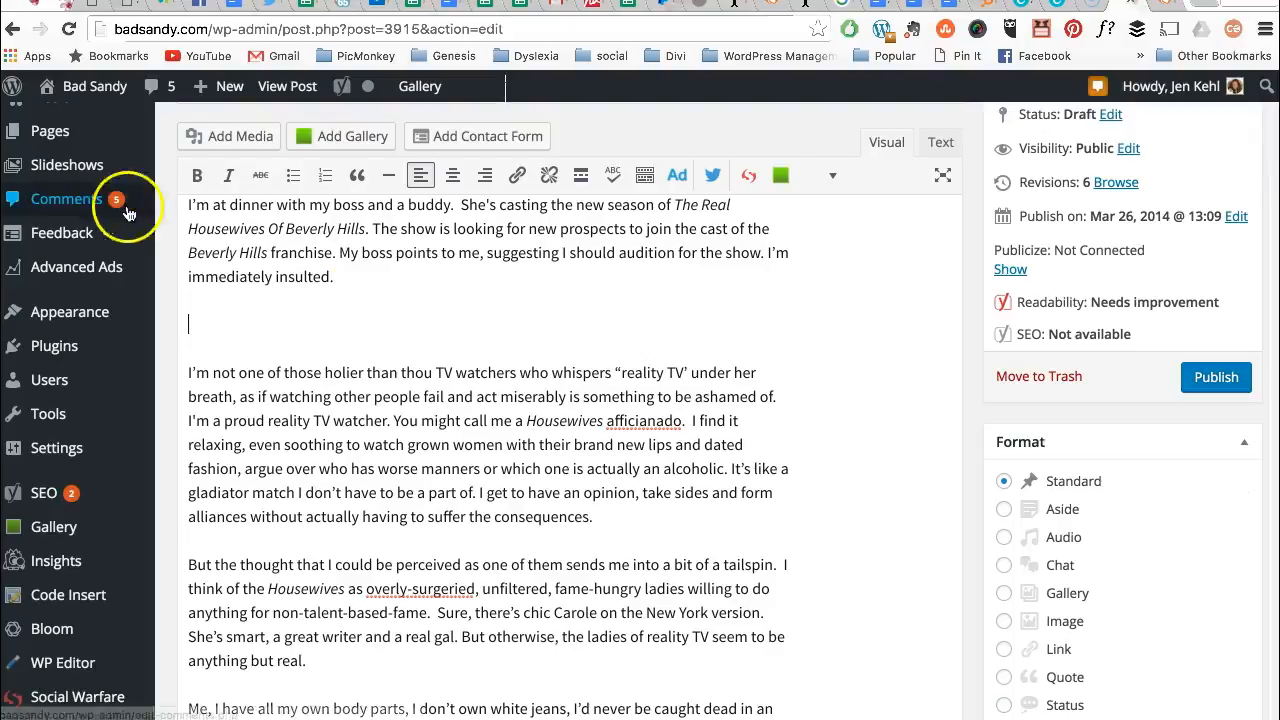
- Upload A-Test.jpg from the Downloads folder to the post's media library
click(227, 142)
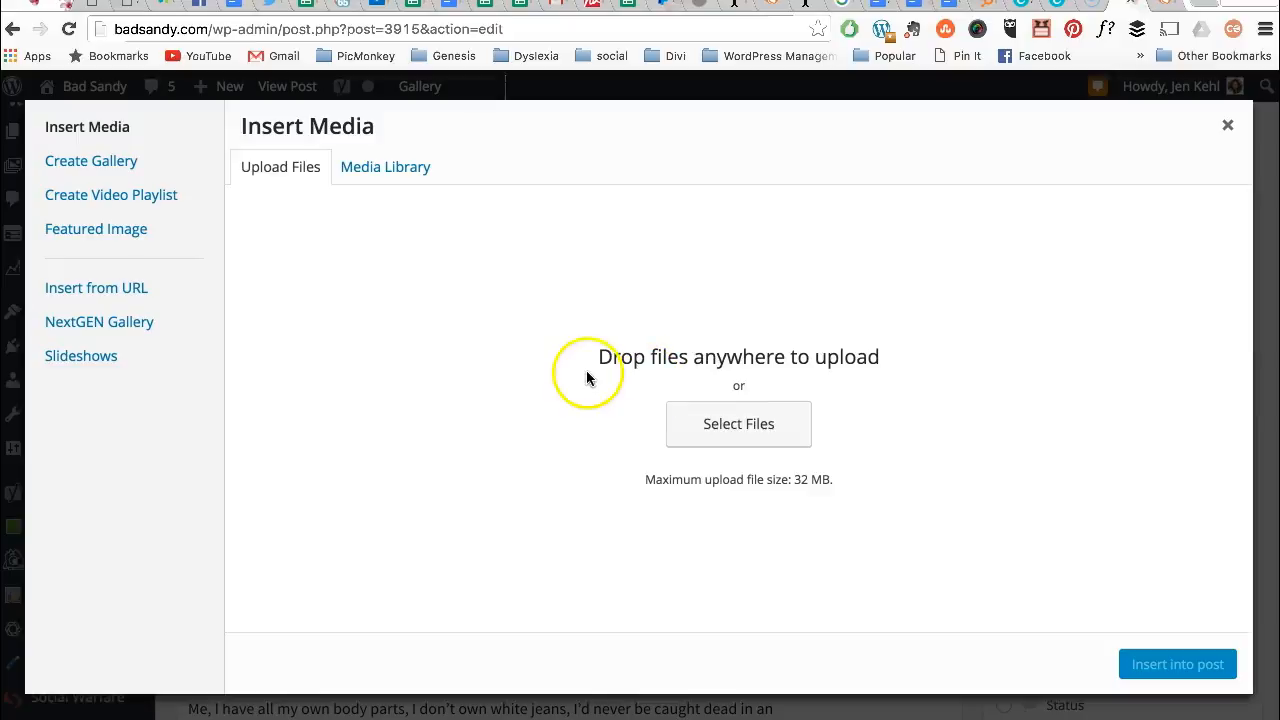
click(757, 442)
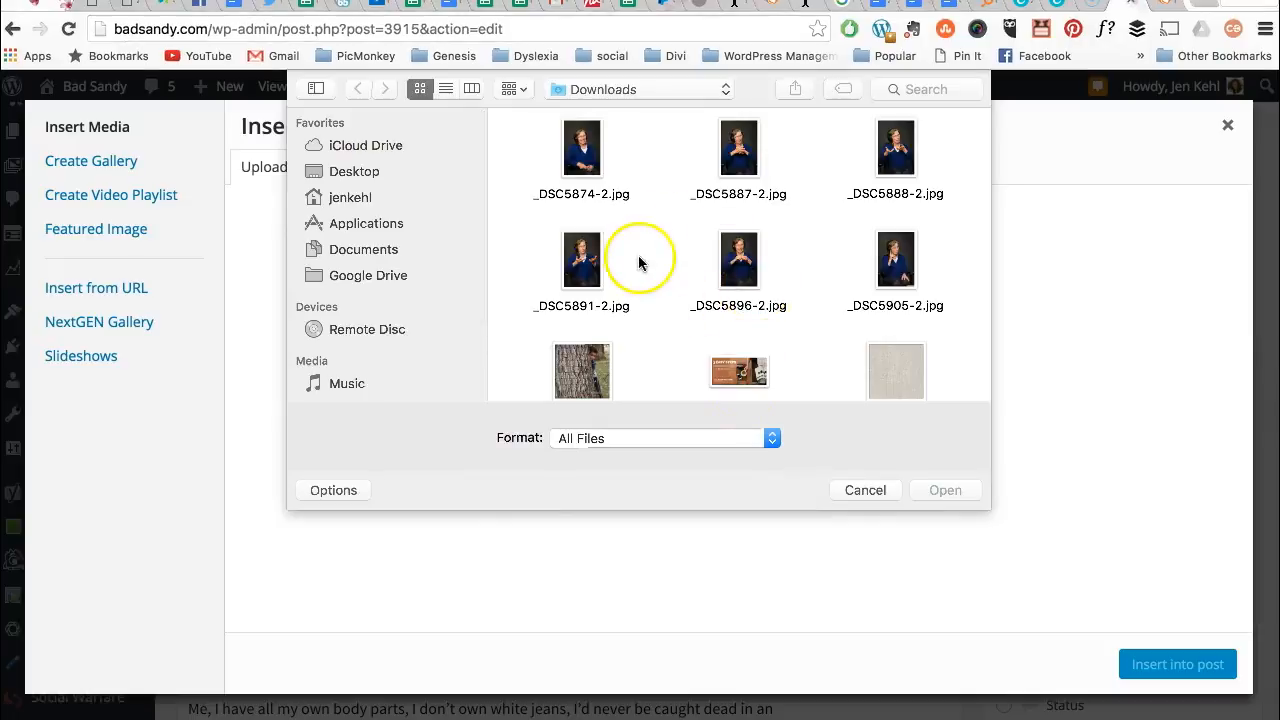
scroll(640, 264, down, 5)
scroll(640, 264, down, 10)
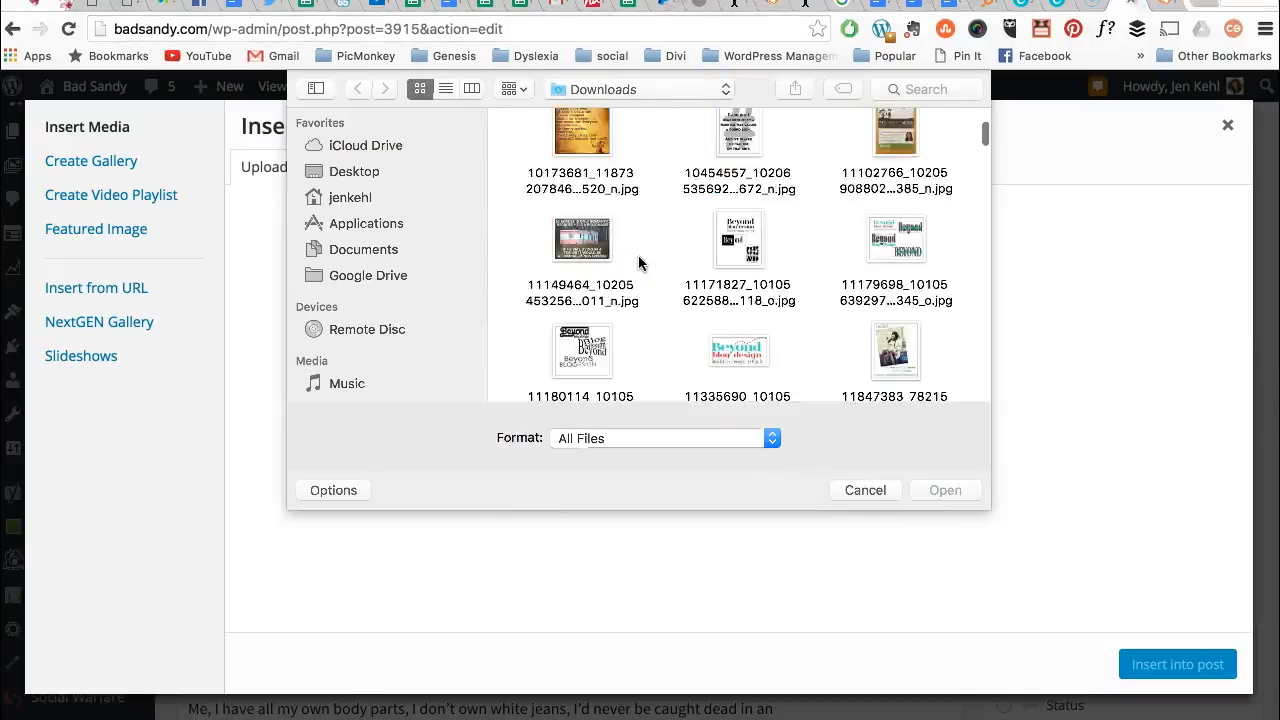
scroll(640, 263, up, 5)
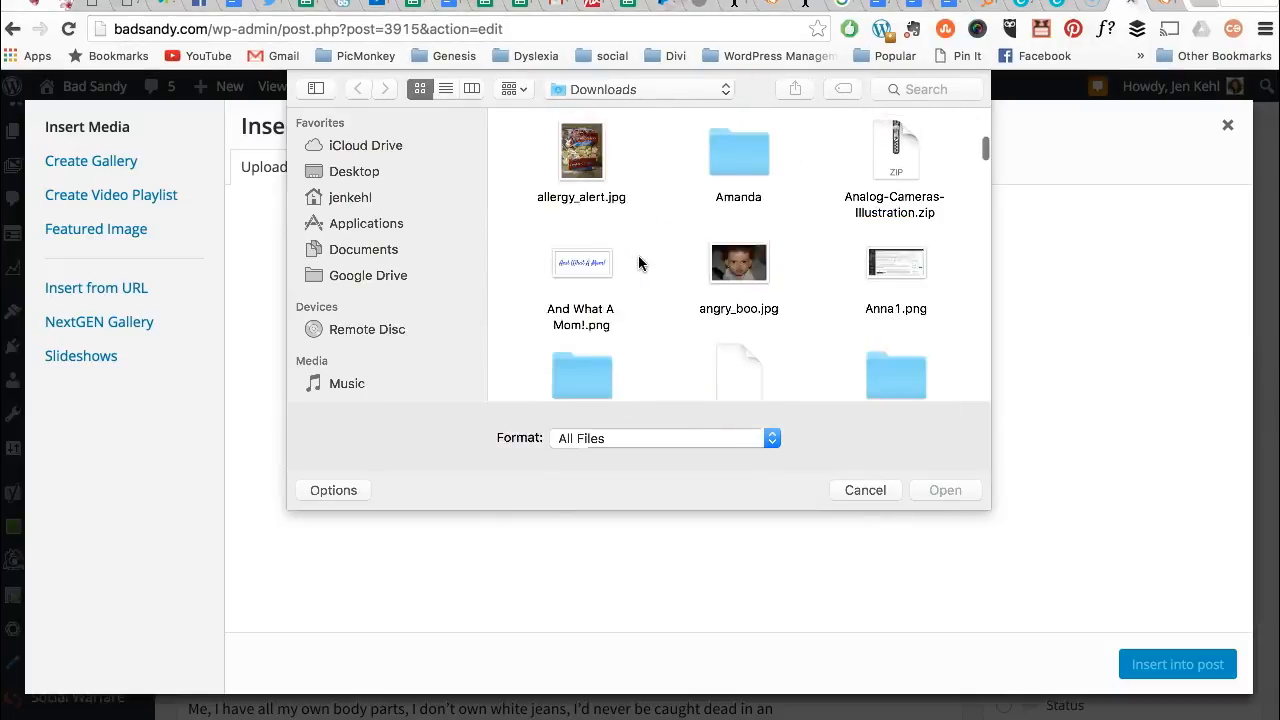
scroll(639, 262, down, 4)
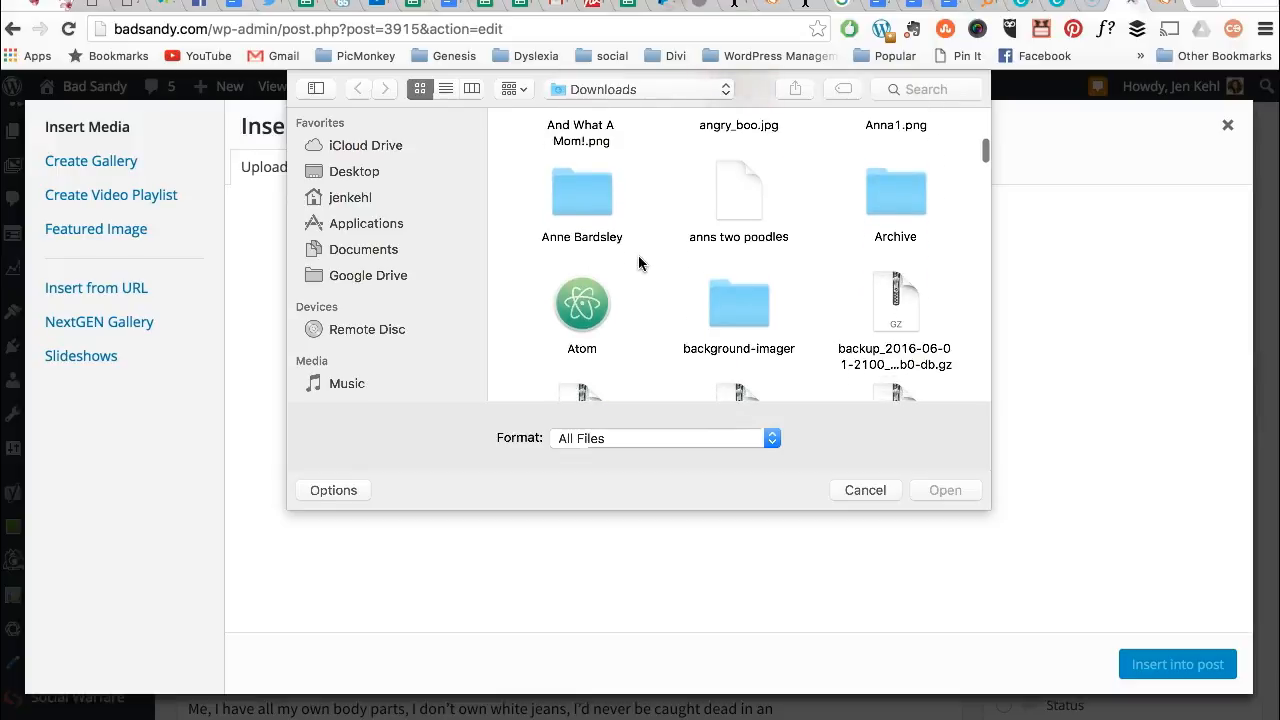
scroll(639, 262, up, 3)
scroll(638, 262, up, 5)
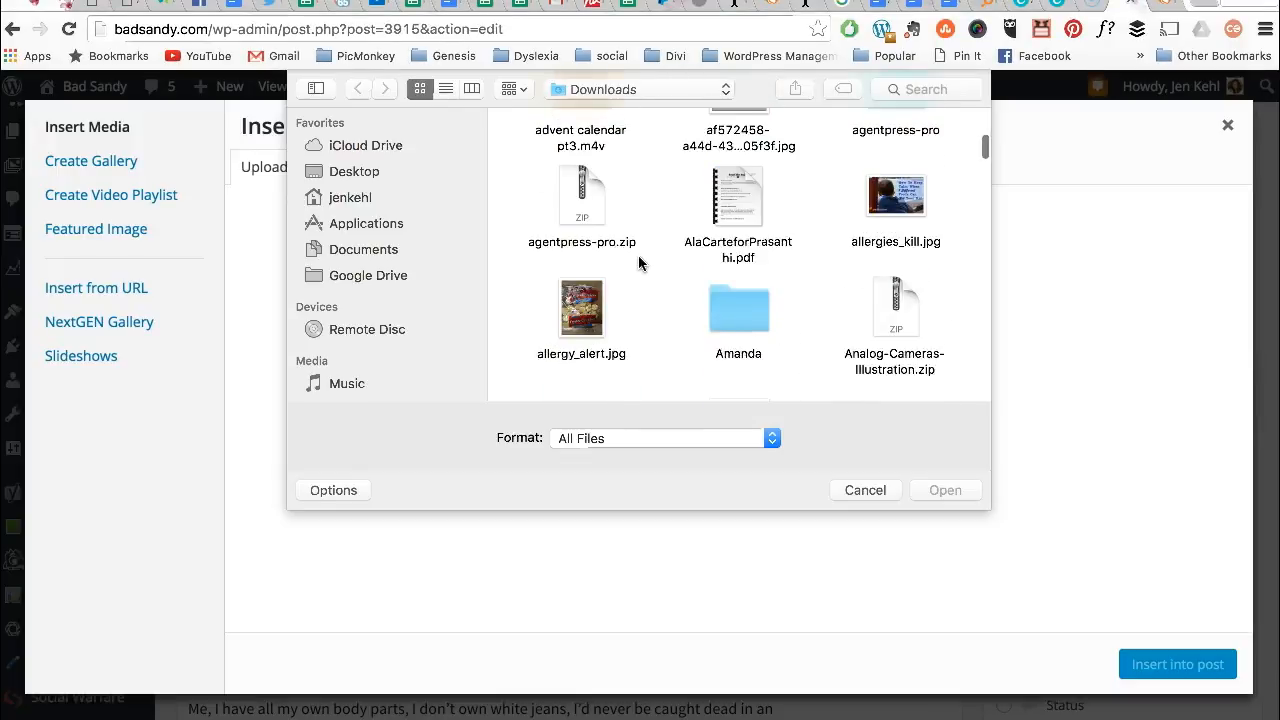
scroll(638, 262, up, 5)
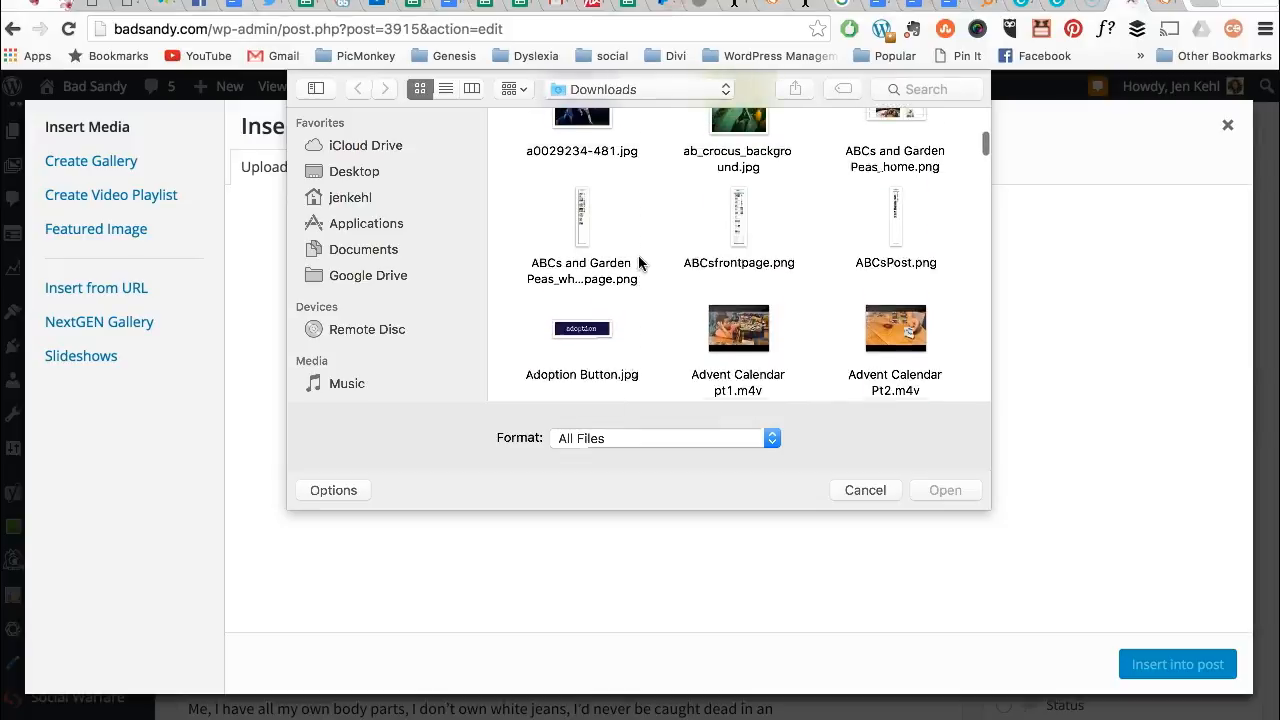
scroll(638, 262, up, 1)
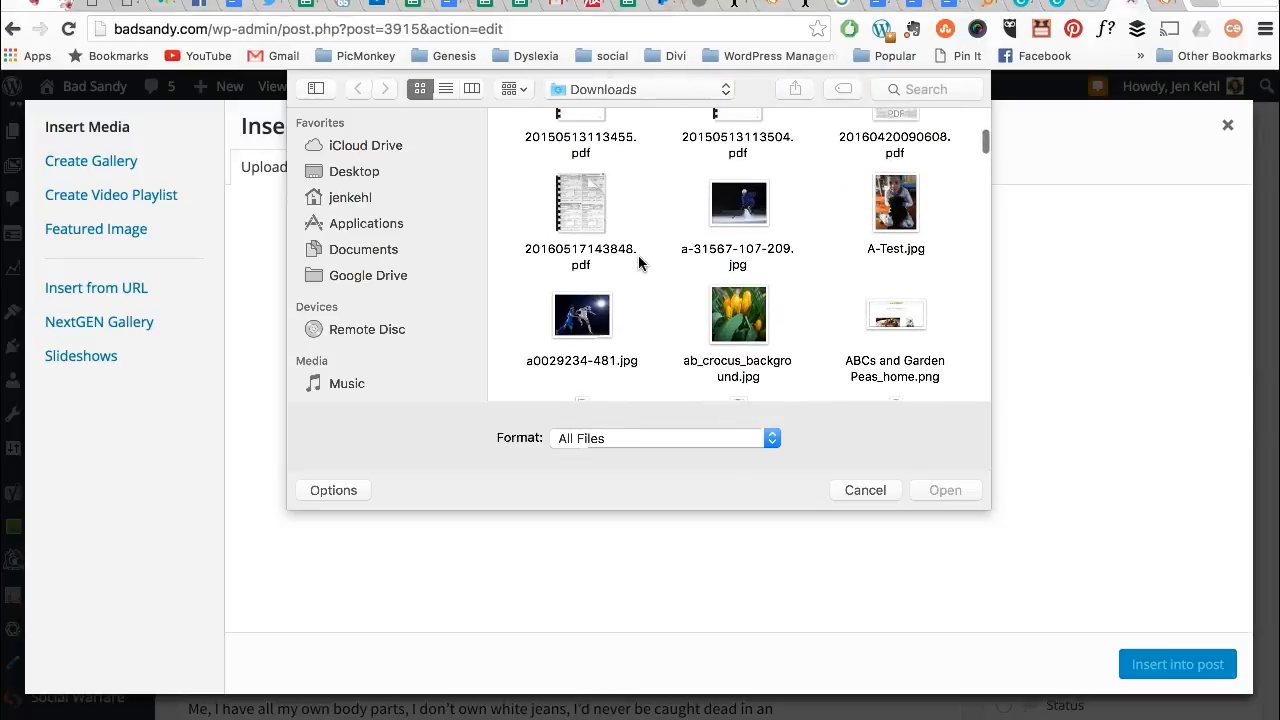
click(895, 205)
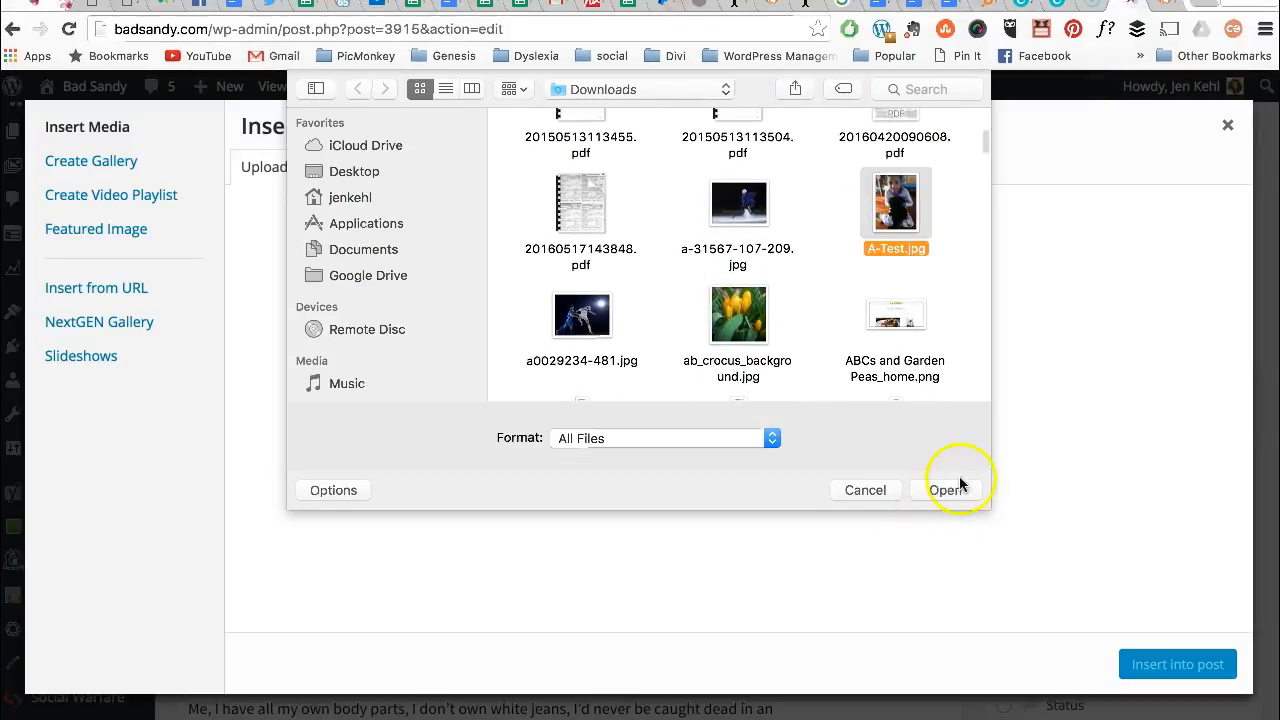
click(950, 490)
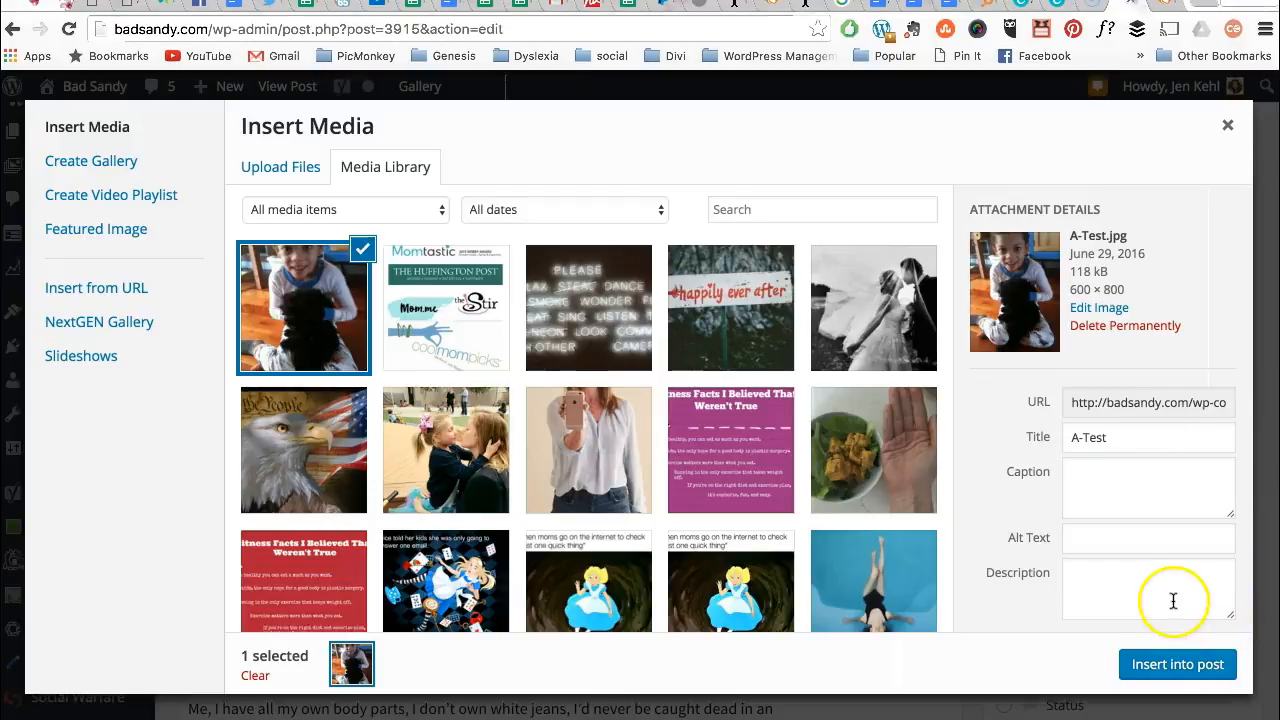
- Set the uploaded image's alignment to Center and keep its link target as None
scroll(1173, 598, down, 3)
scroll(1173, 598, up, 4)
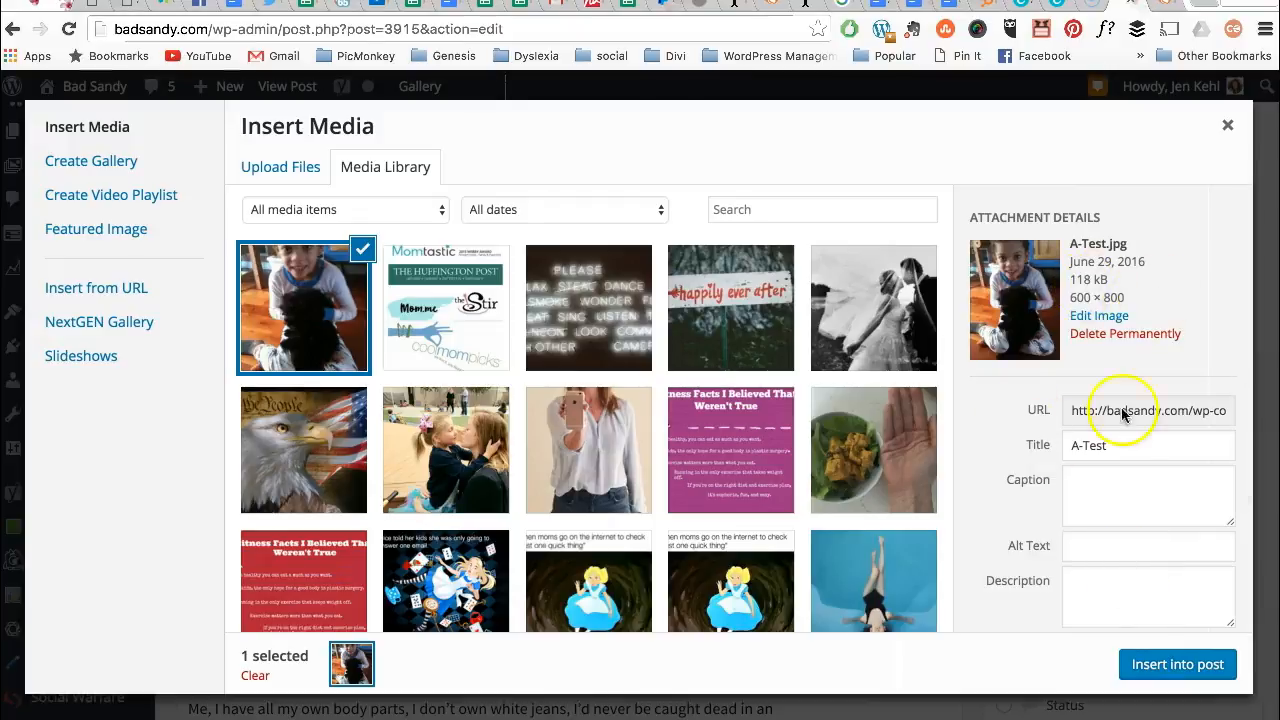
scroll(1109, 508, down, 3)
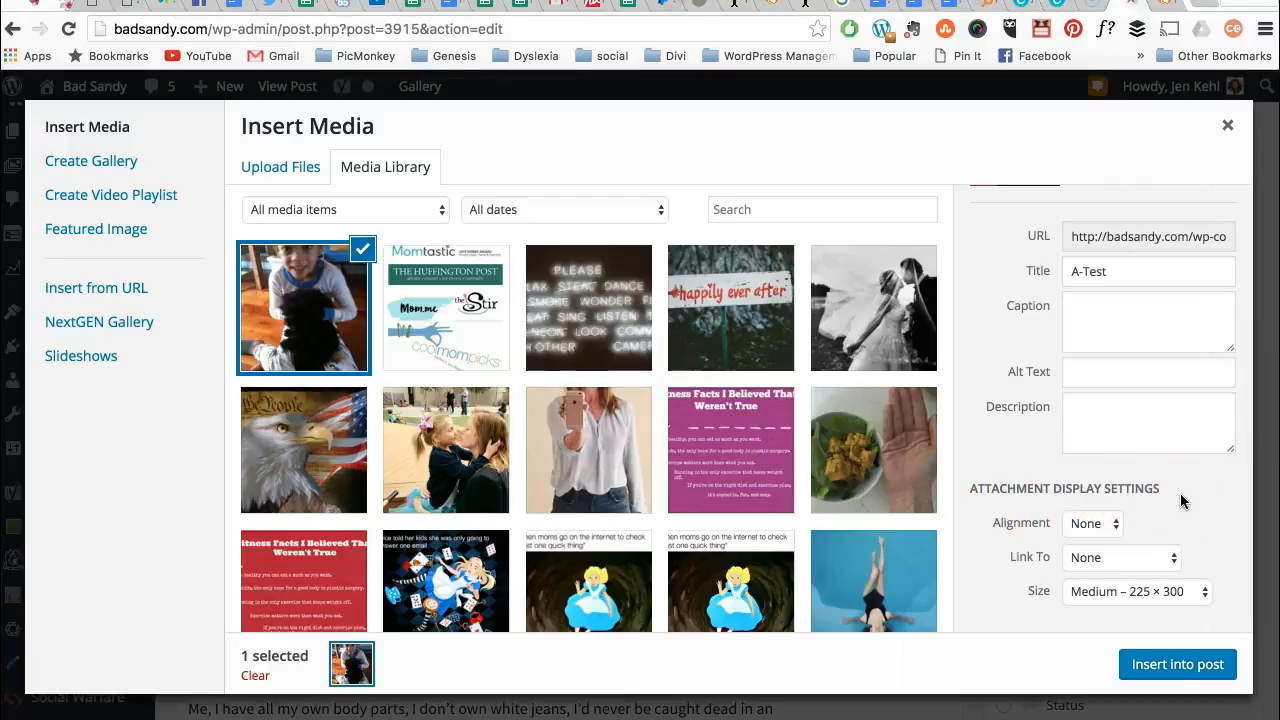
click(1119, 524)
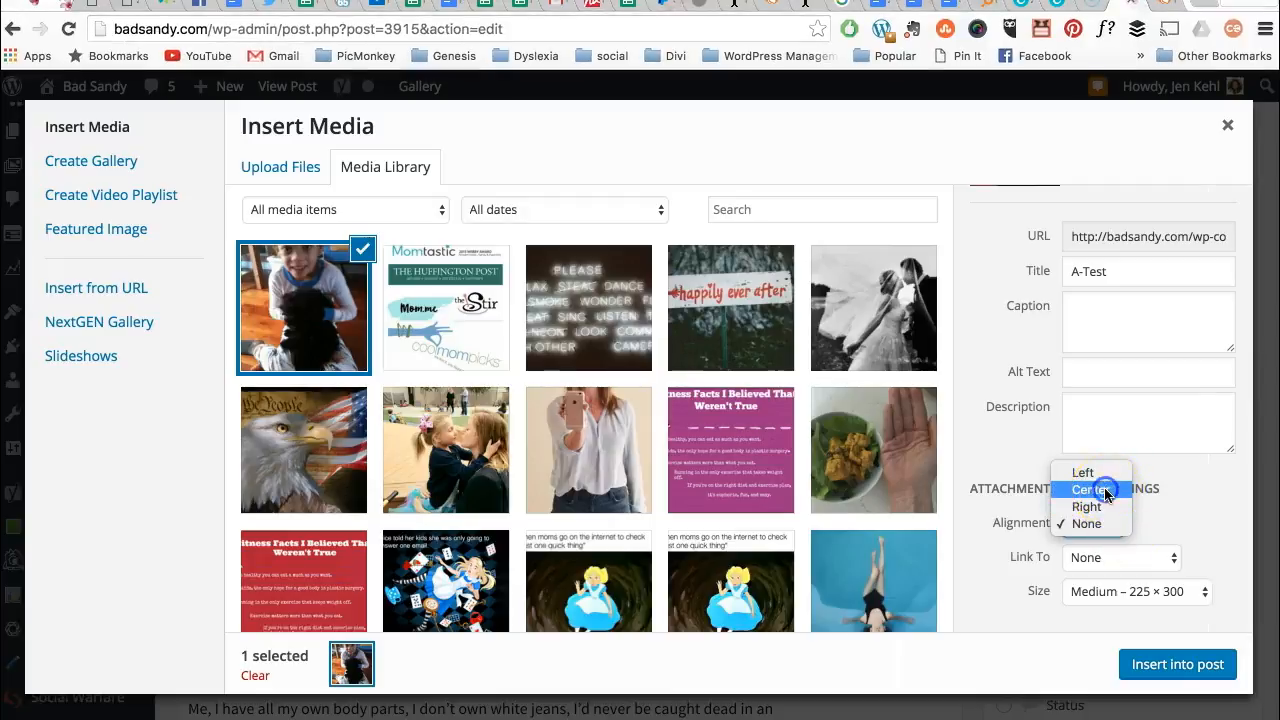
click(1104, 490)
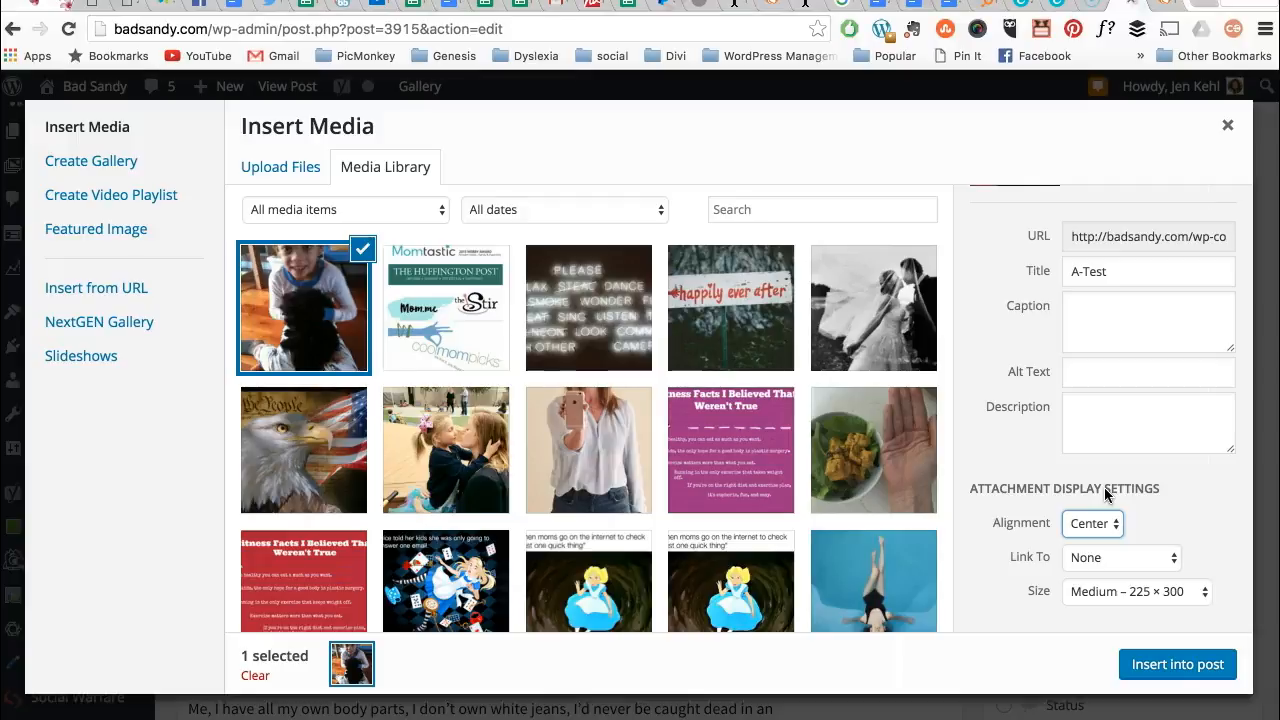
click(1120, 563)
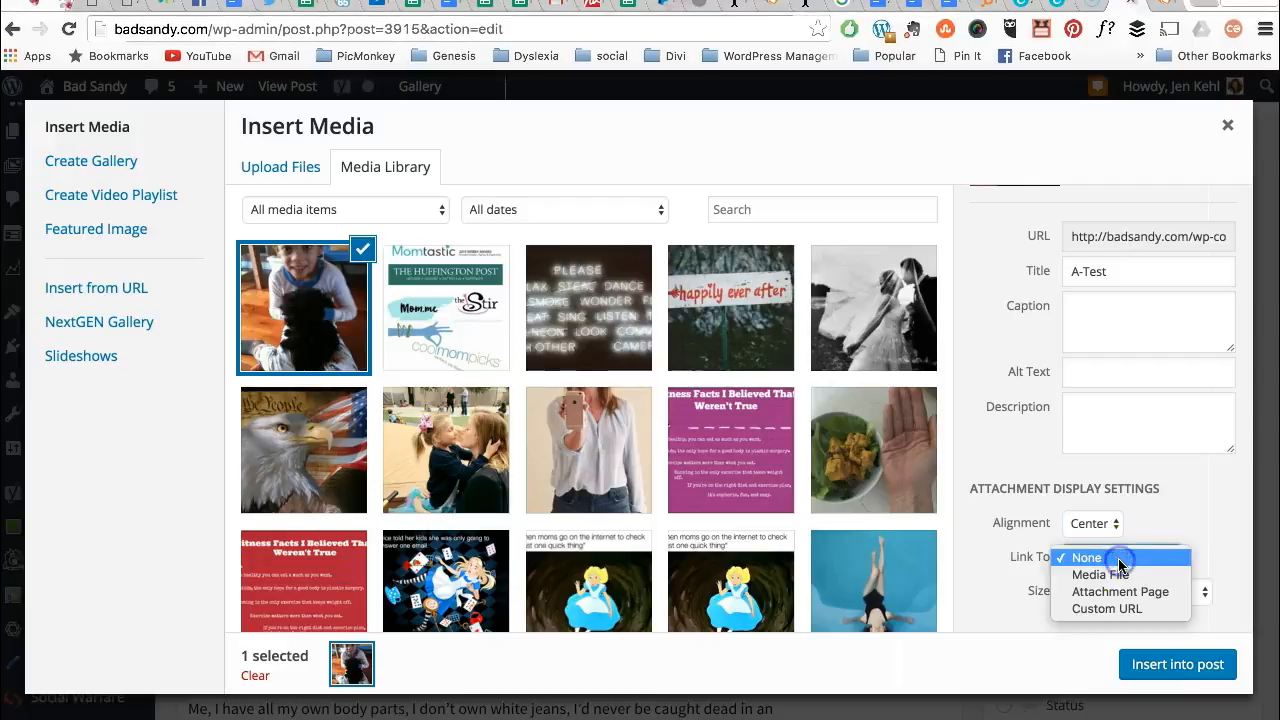
click(1119, 562)
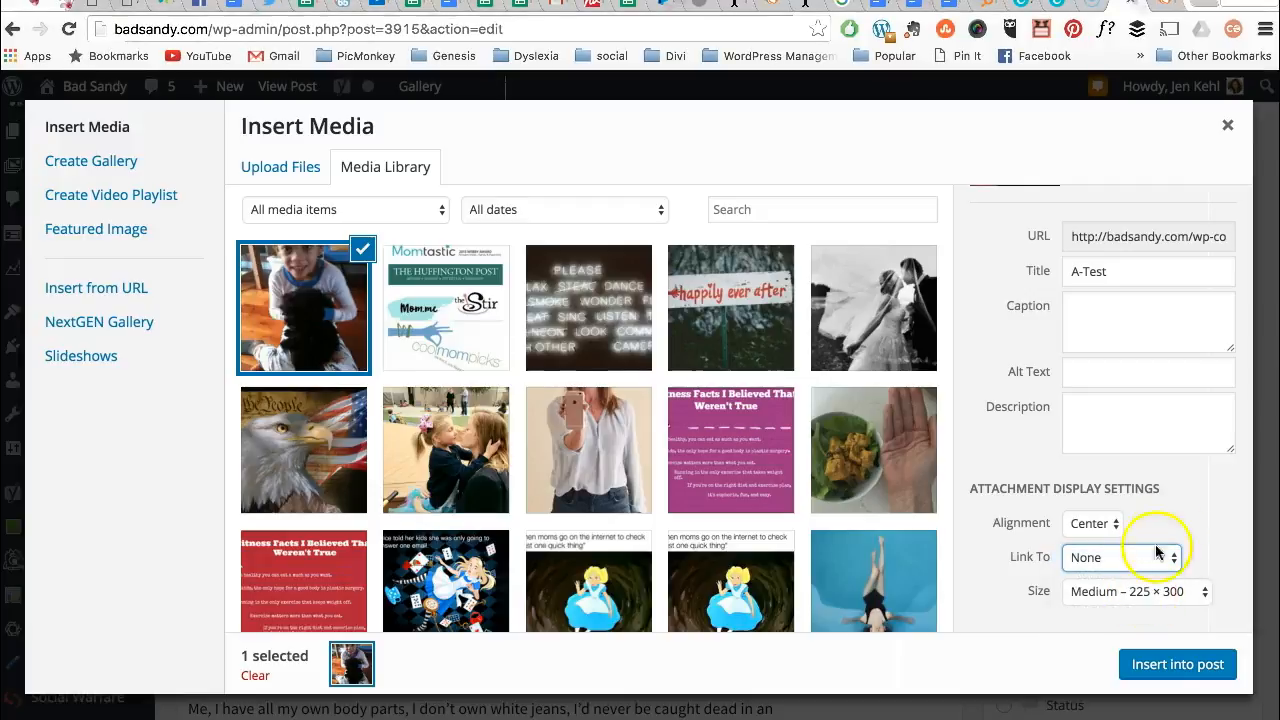
- Set the image size to Full Size – 600 × 800 and insert it into the post
click(1137, 594)
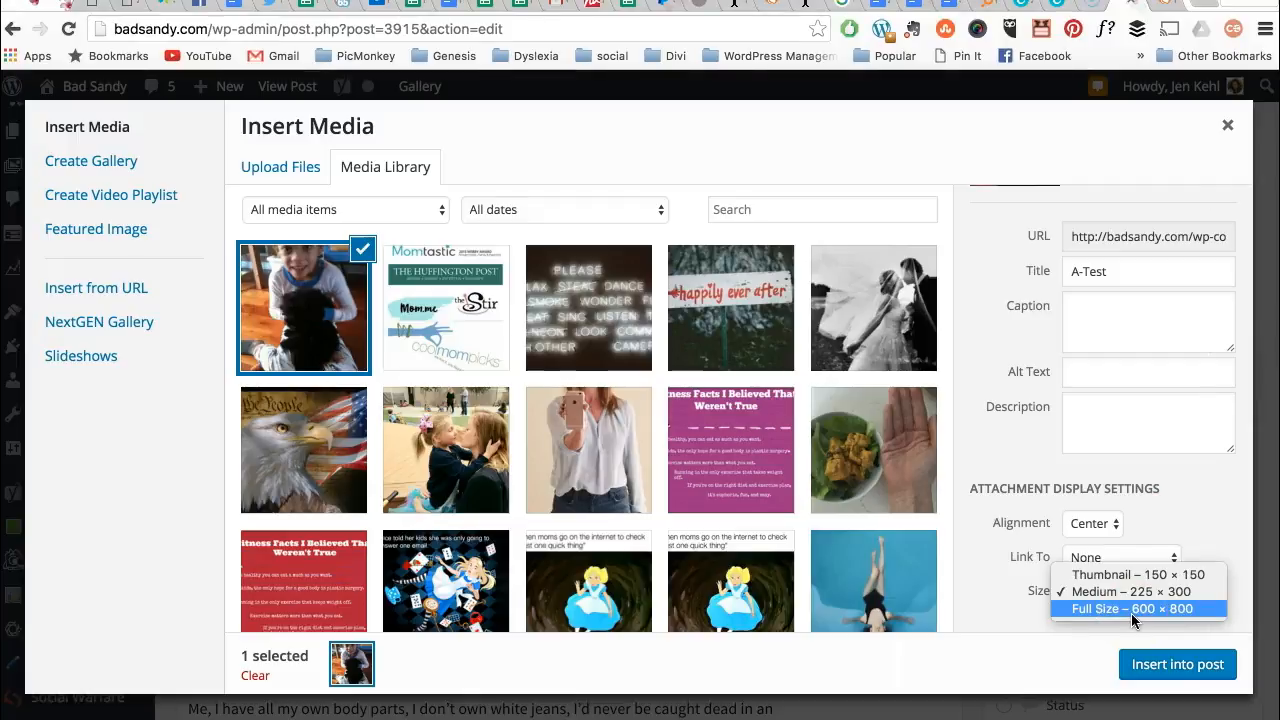
click(1131, 609)
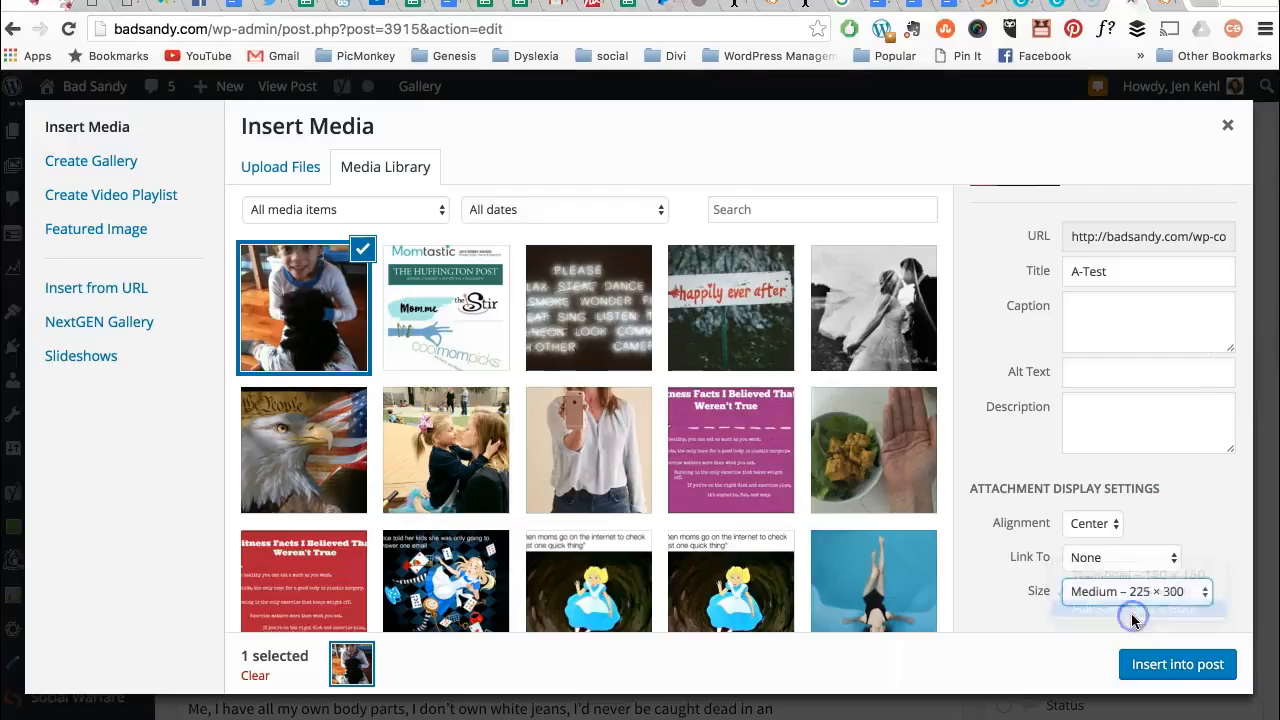
click(1155, 665)
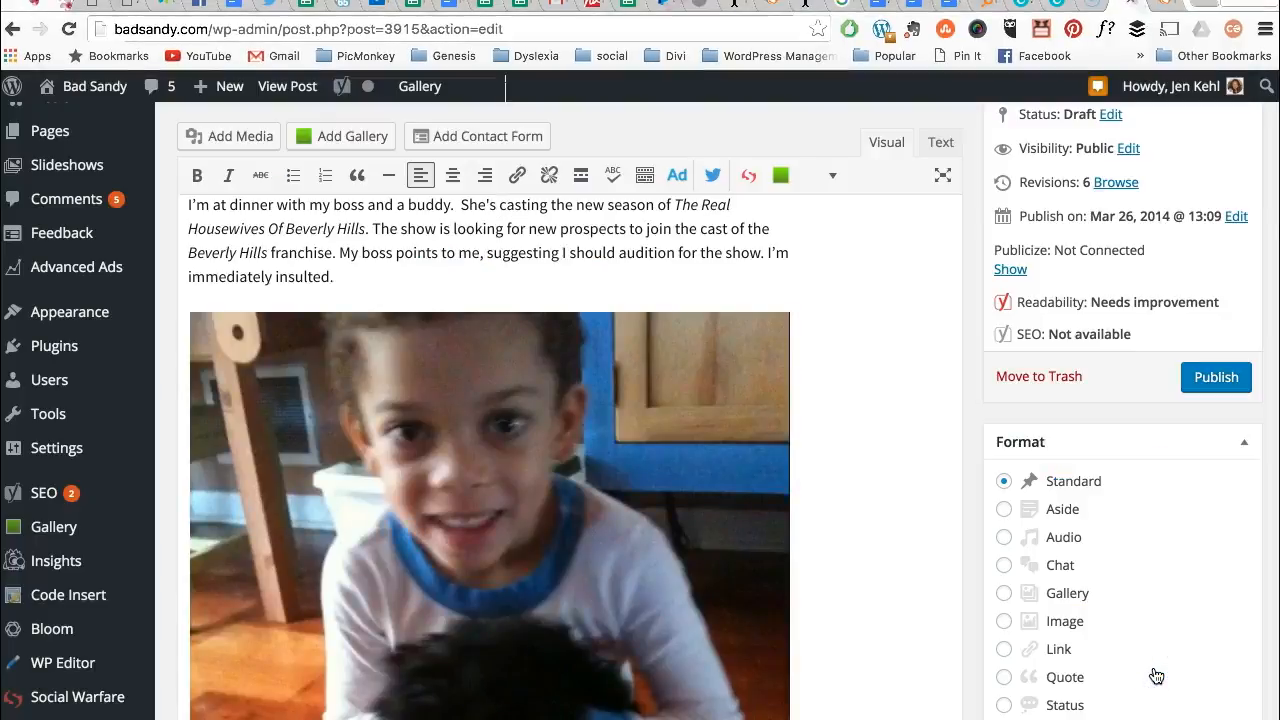
- Preview the post and examine how the full-size photo fits the content column below the opening paragraph
scroll(657, 586, down, 6)
scroll(660, 588, up, 8)
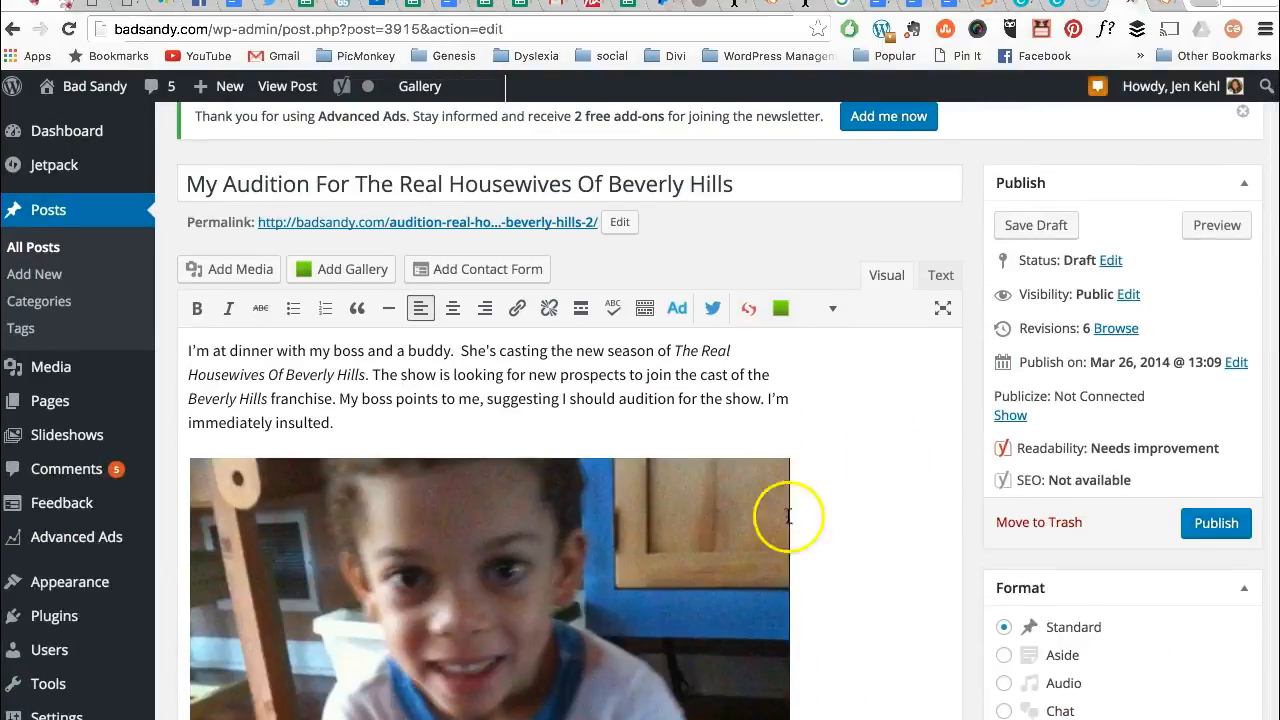
click(1220, 232)
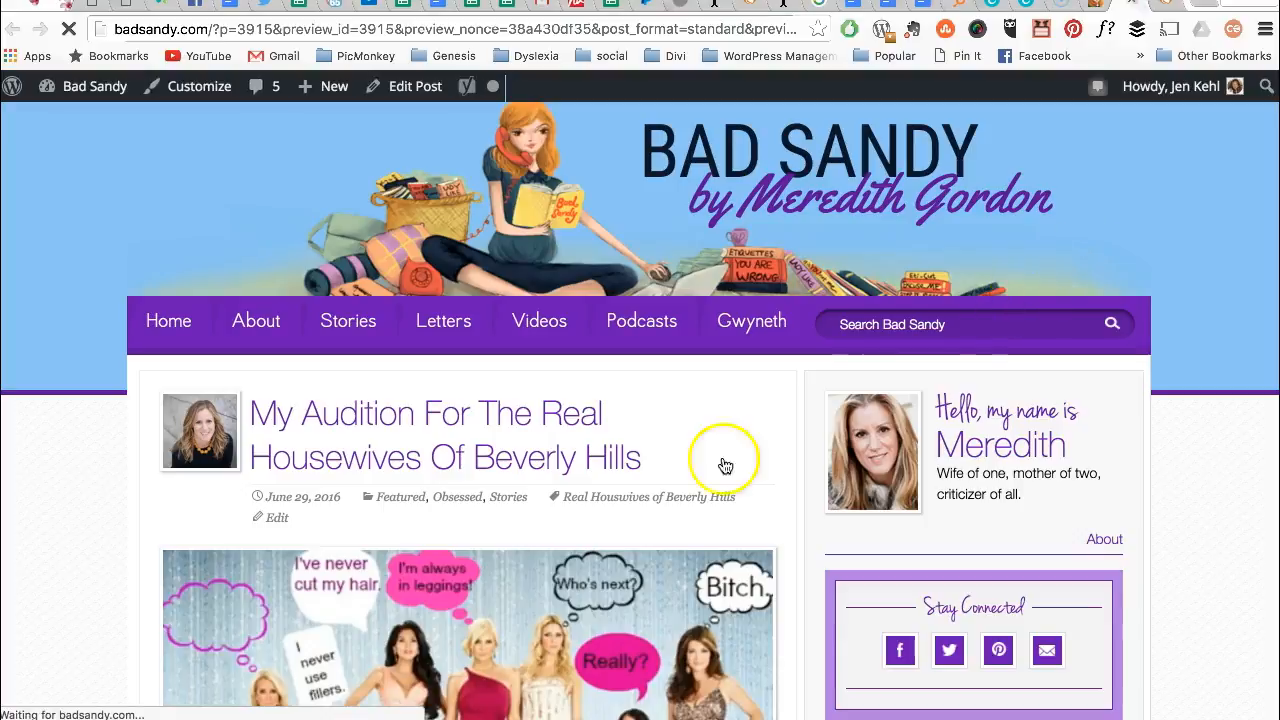
scroll(580, 566, down, 10)
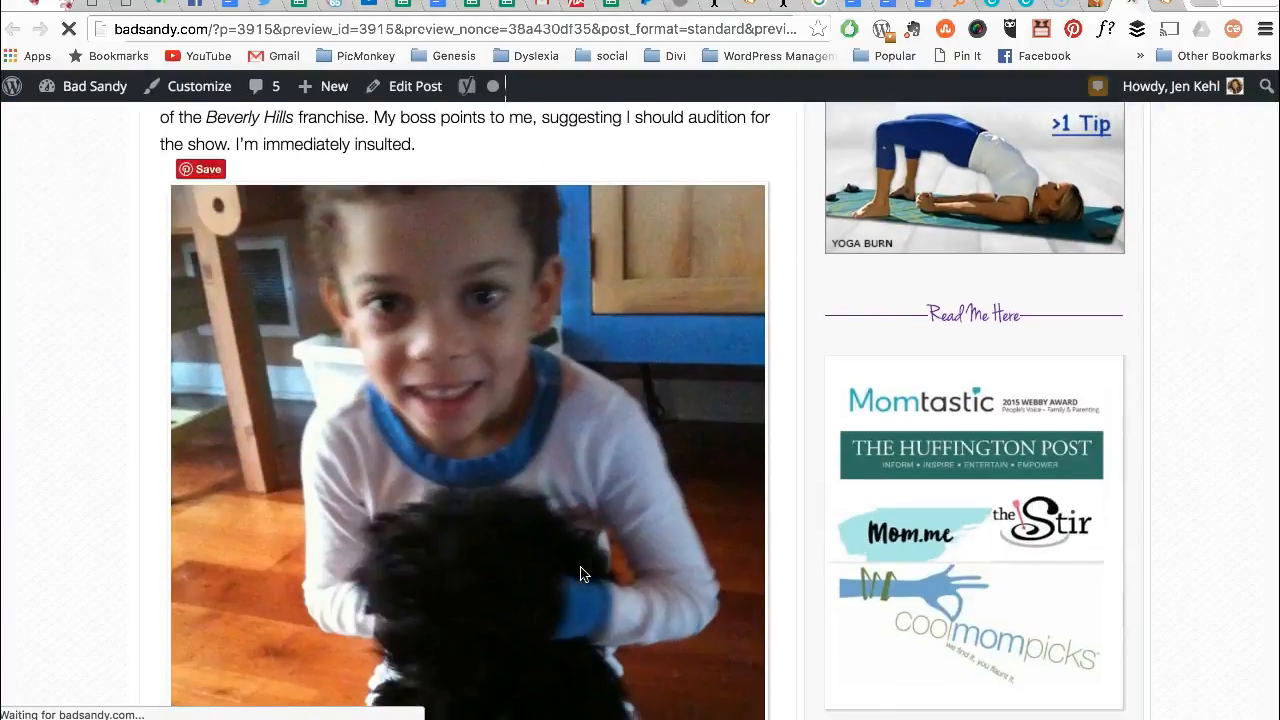
scroll(585, 575, down, 6)
scroll(585, 575, up, 6)
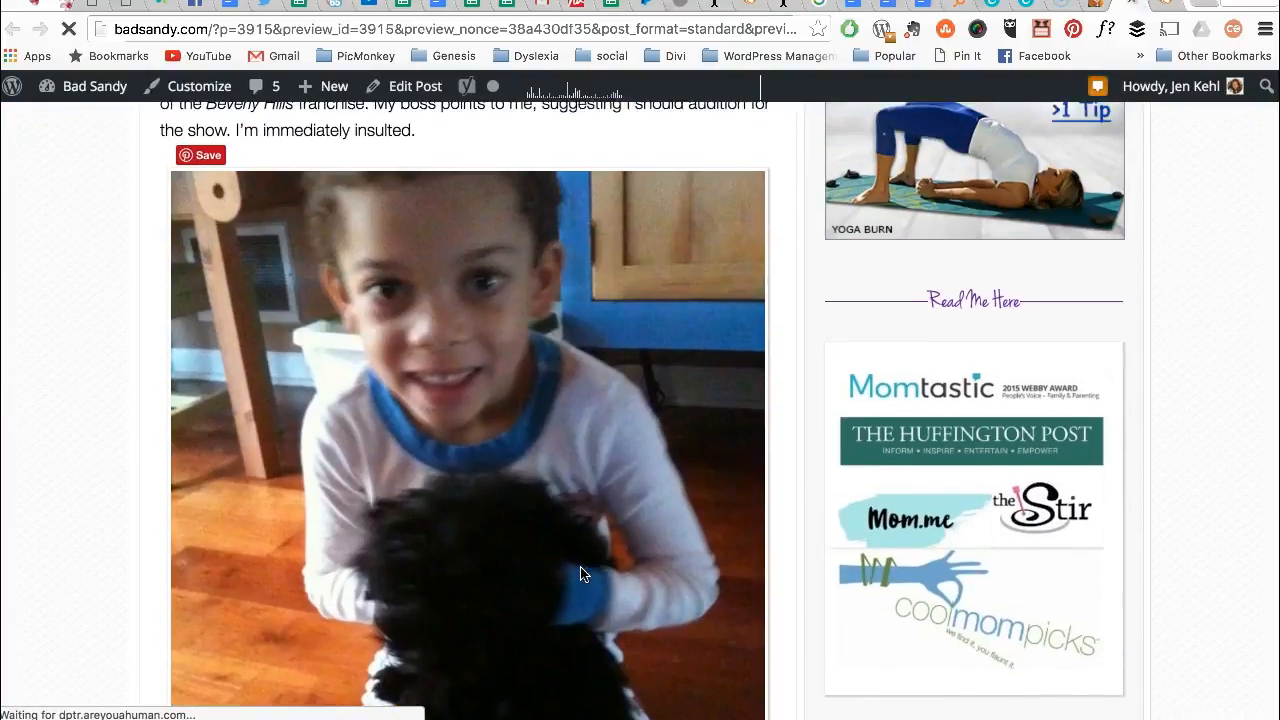
scroll(581, 568, up, 3)
scroll(581, 568, down, 3)
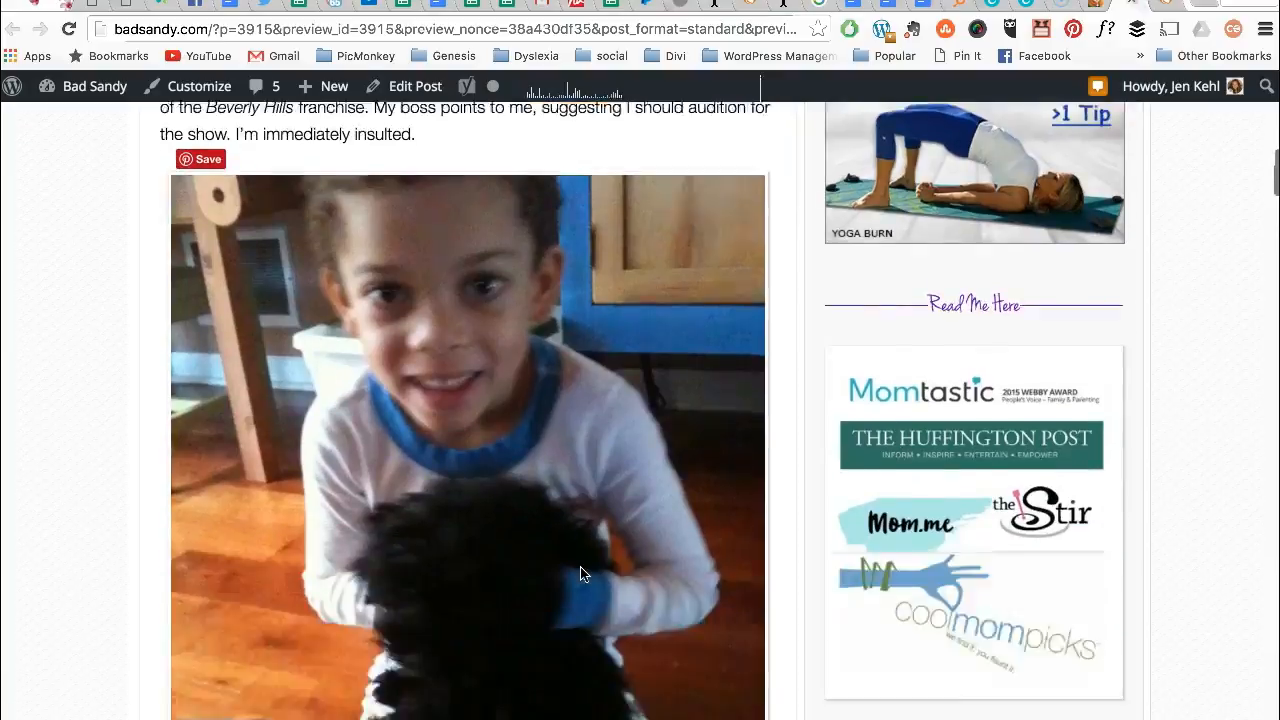
scroll(583, 573, down, 6)
scroll(580, 566, up, 7)
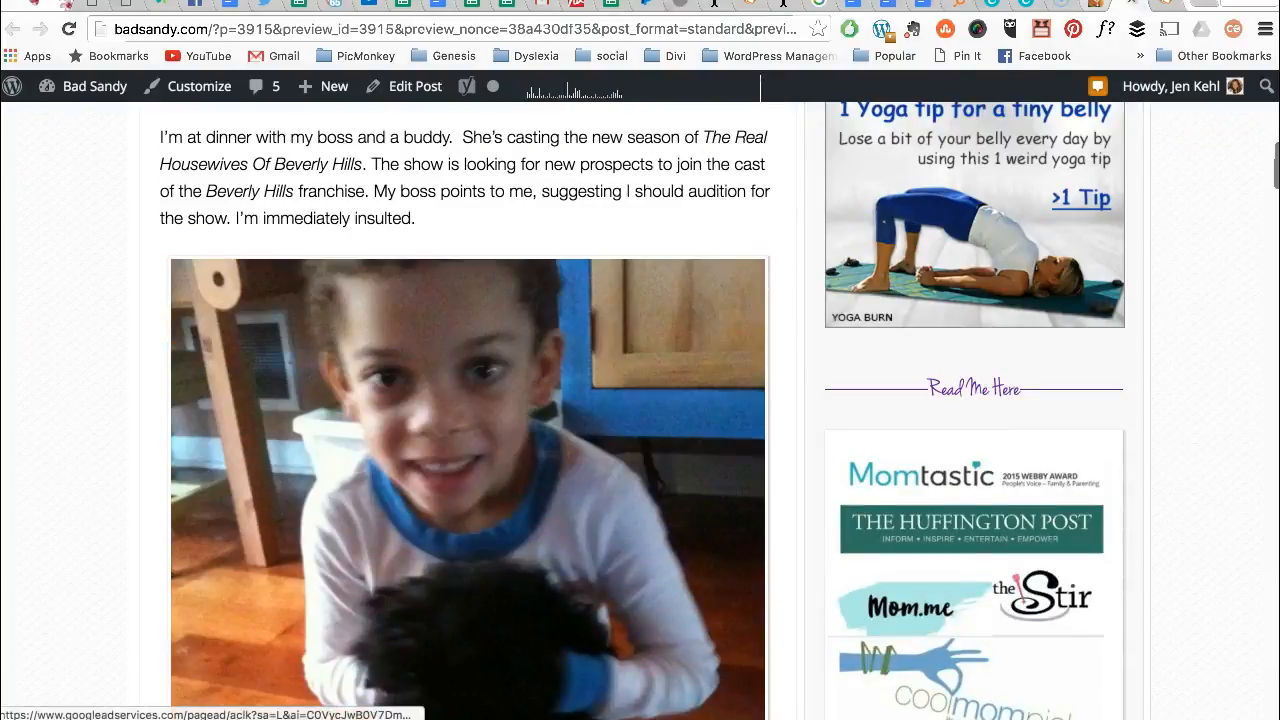
- Return to the post editor and select A-Test.jpg from the media library for the spot before "It'll make a great story"
click(1100, 5)
scroll(664, 583, down, 9)
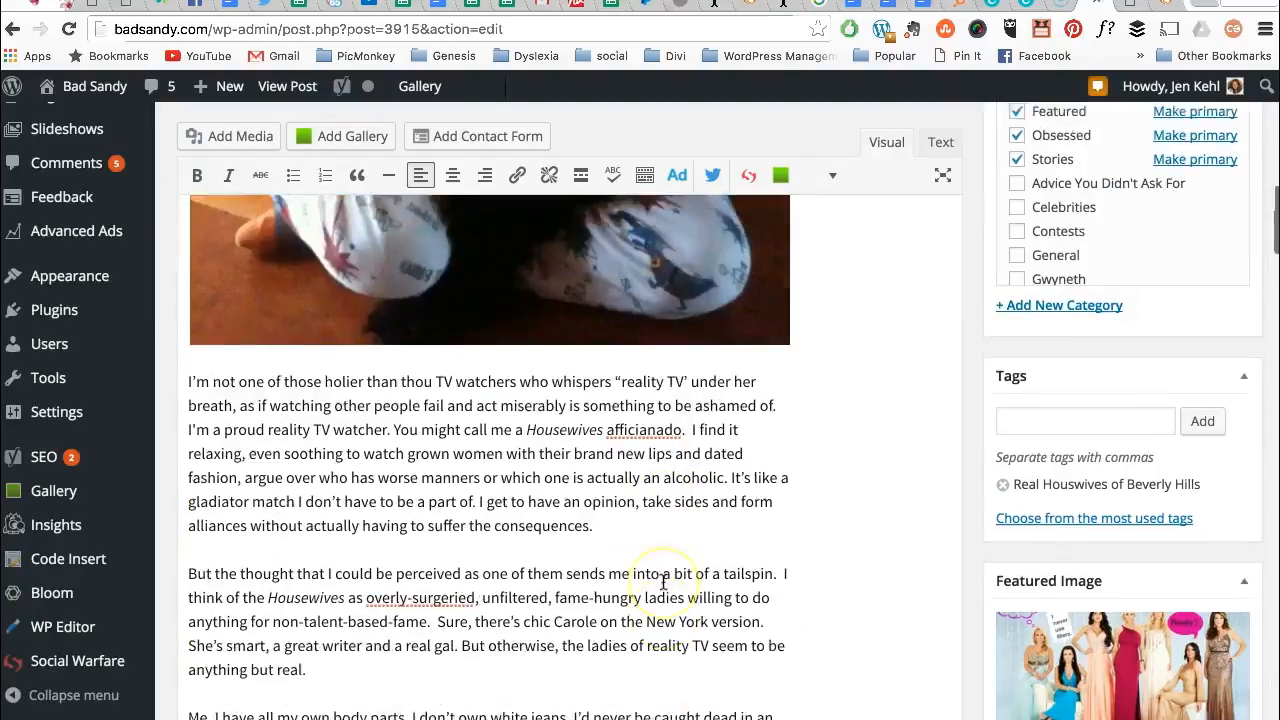
scroll(664, 583, down, 9)
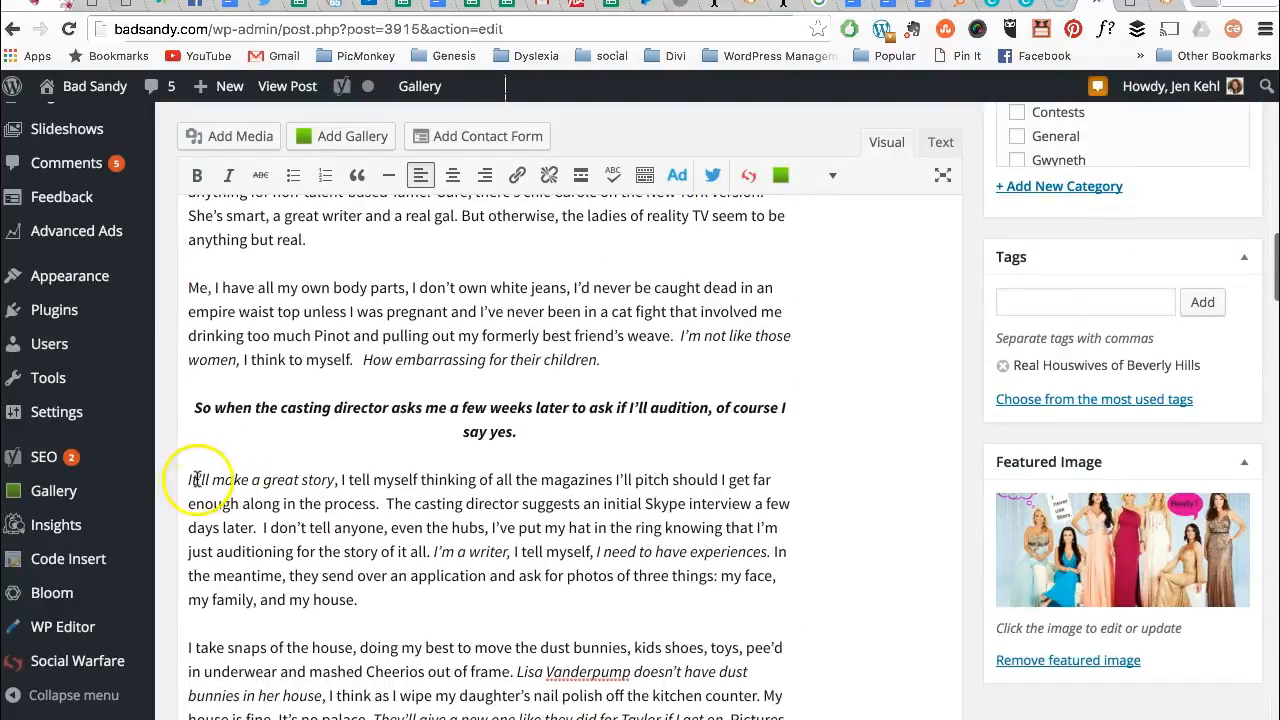
click(243, 138)
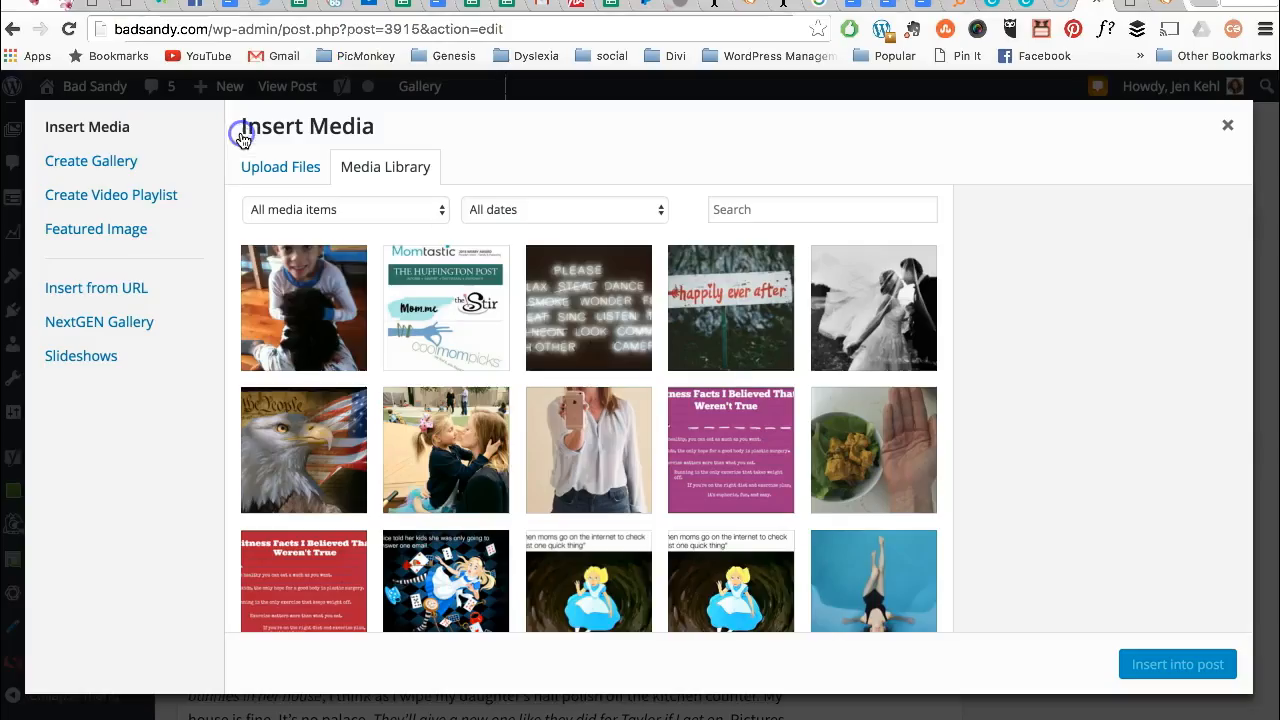
click(300, 300)
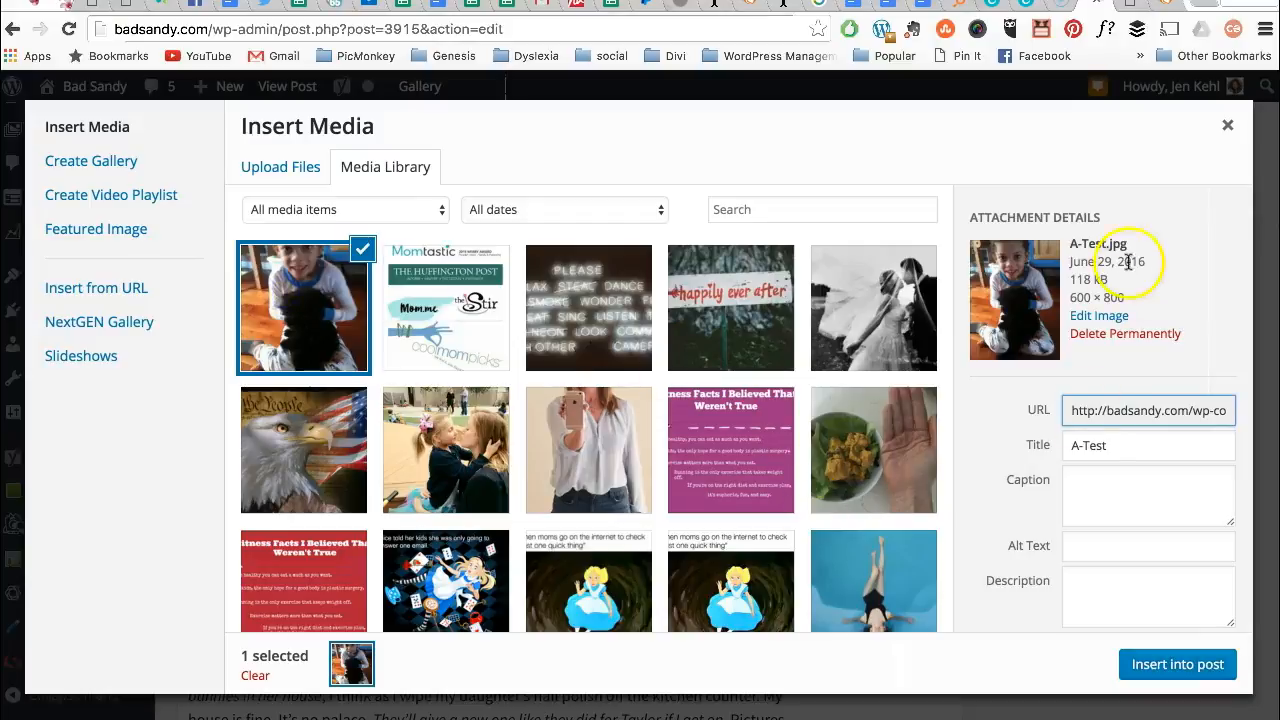
- Set the selected image's size to Medium – 225 × 300 and insert it into the post
scroll(1080, 550, down, 3)
click(1137, 593)
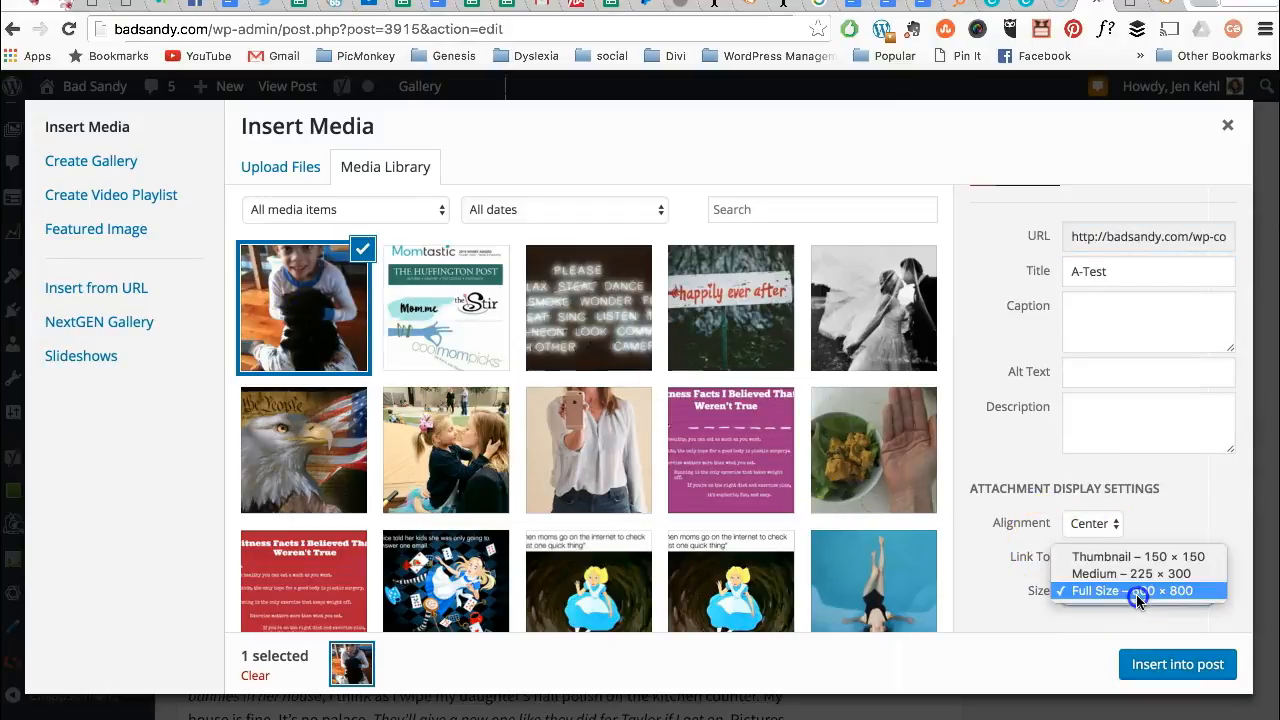
click(1134, 573)
scroll(977, 434, up, 3)
scroll(1000, 480, down, 3)
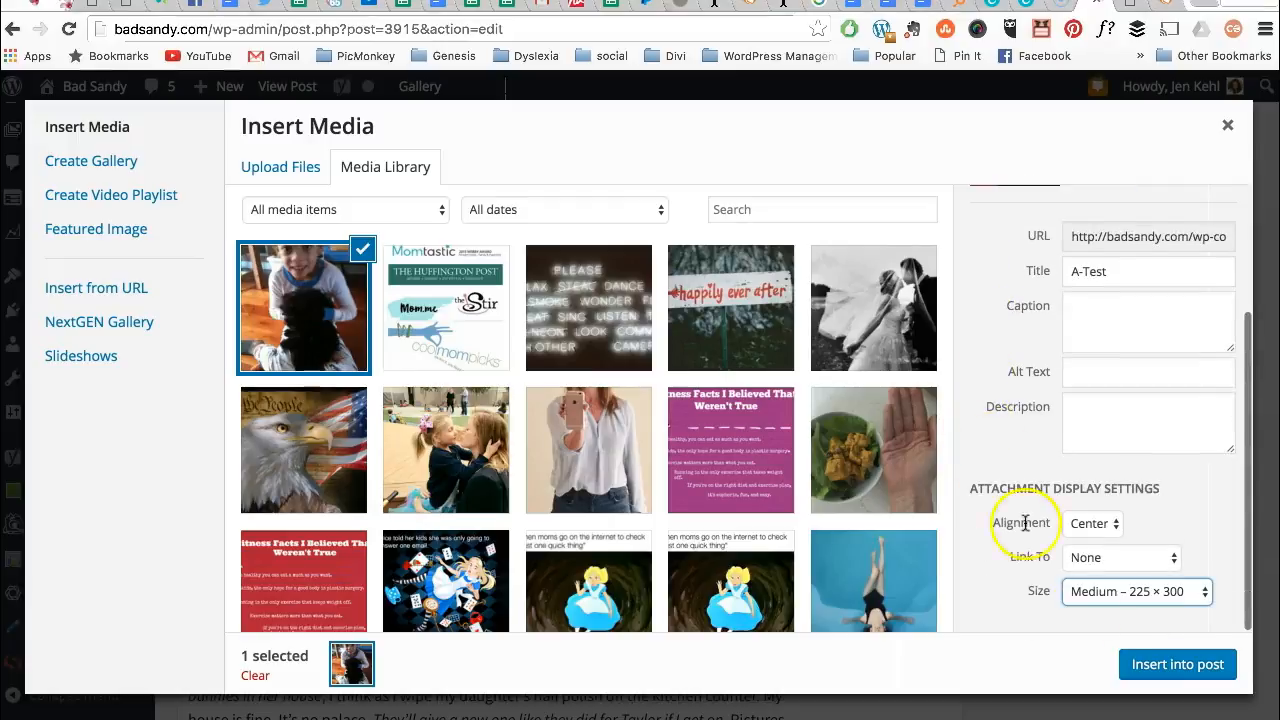
click(1187, 665)
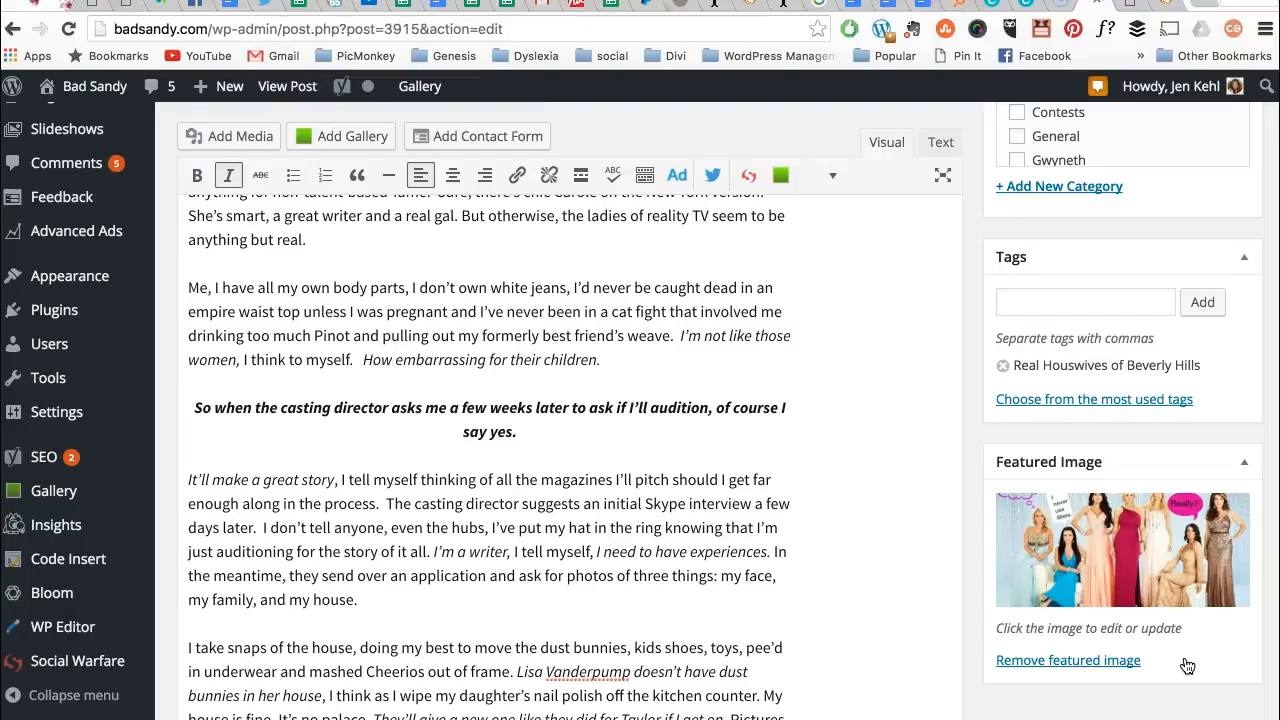
scroll(786, 628, down, 5)
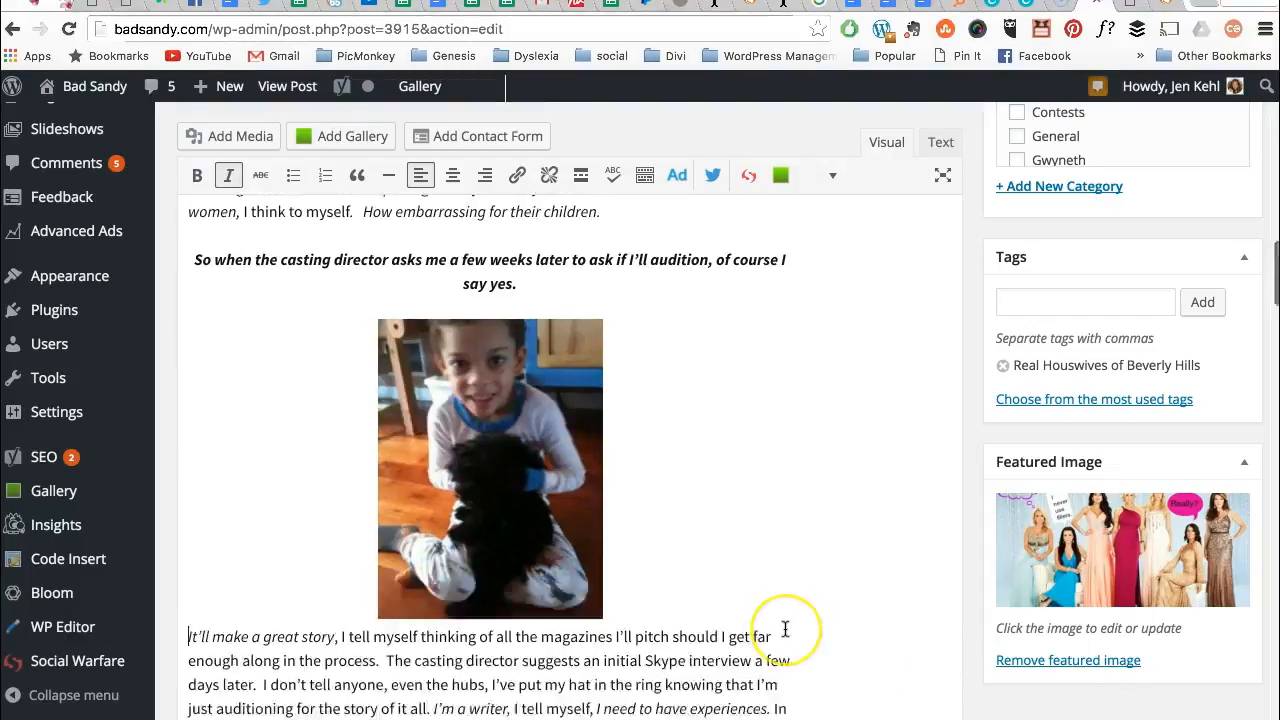
click(785, 626)
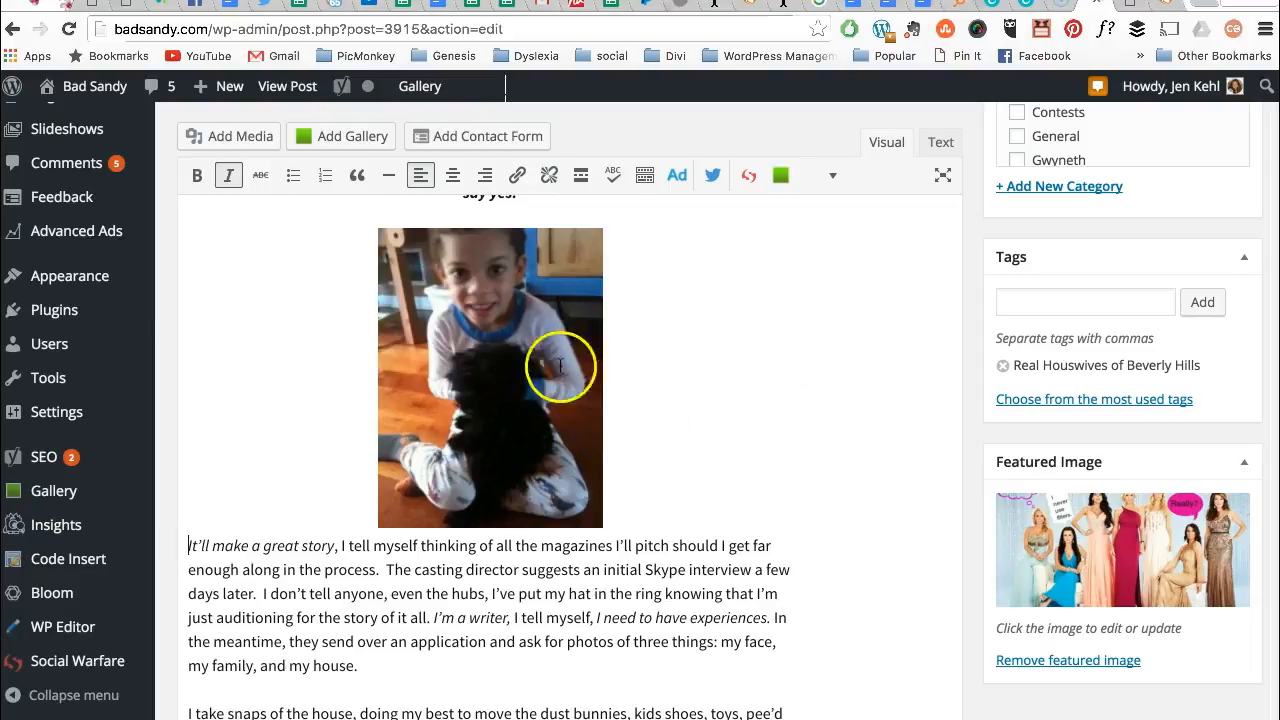
- Edit the second photo's details to use Full Size – 600 × 800 and update it
click(515, 383)
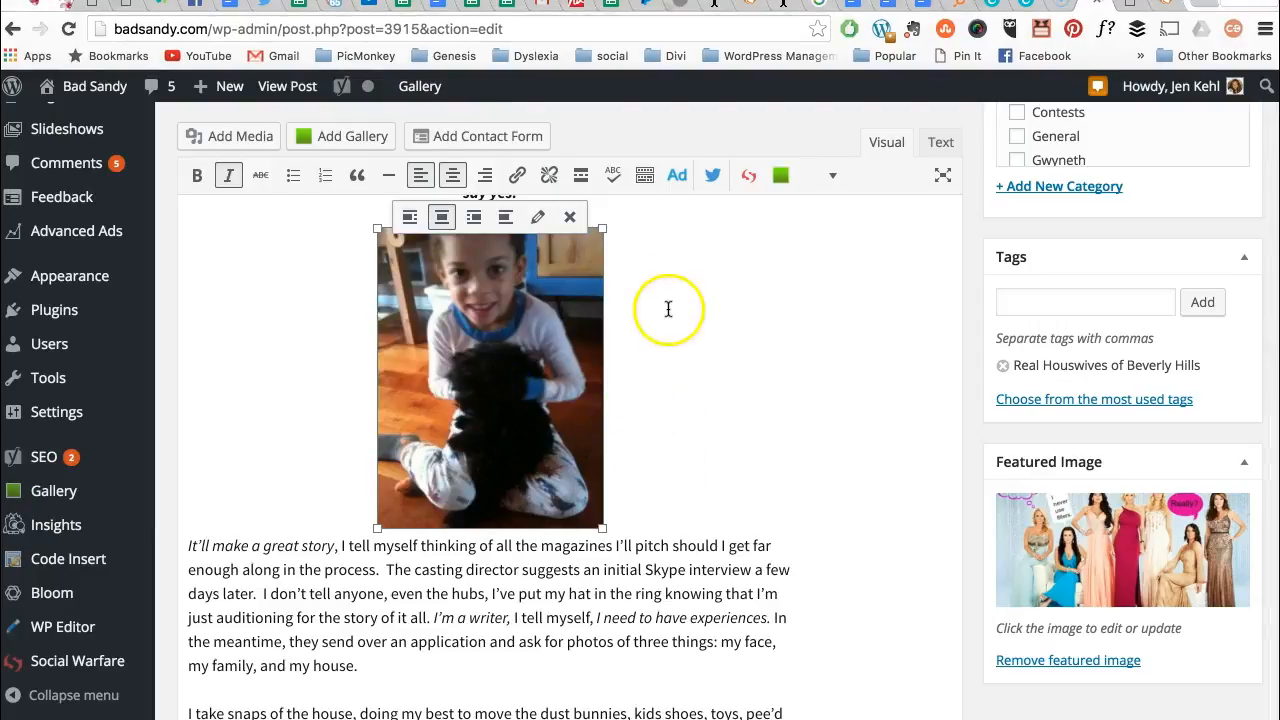
click(538, 218)
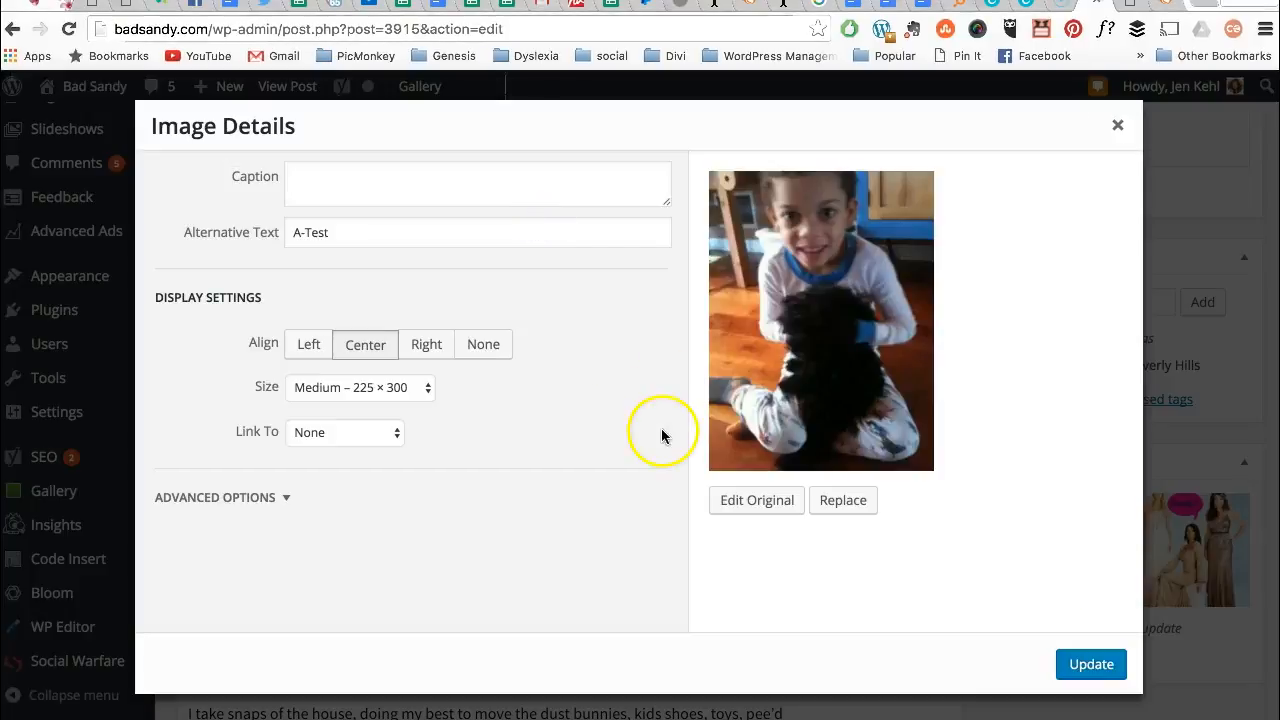
click(423, 385)
click(423, 405)
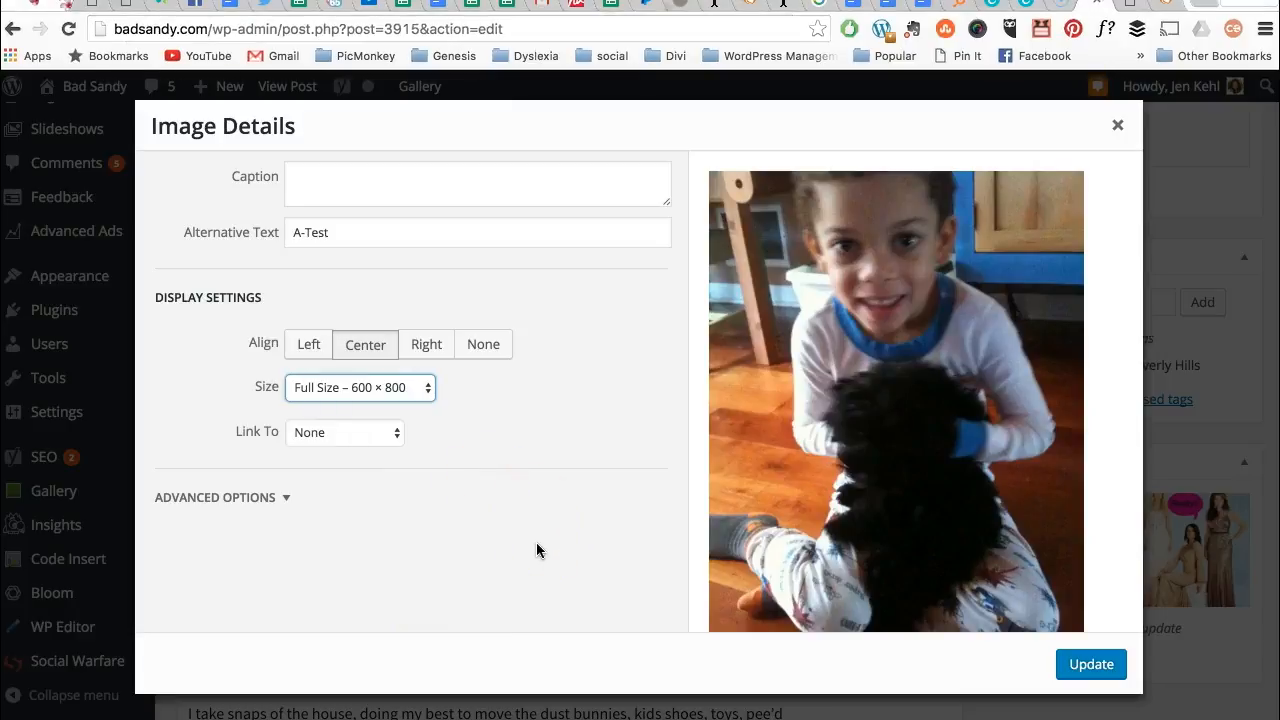
click(473, 405)
click(423, 387)
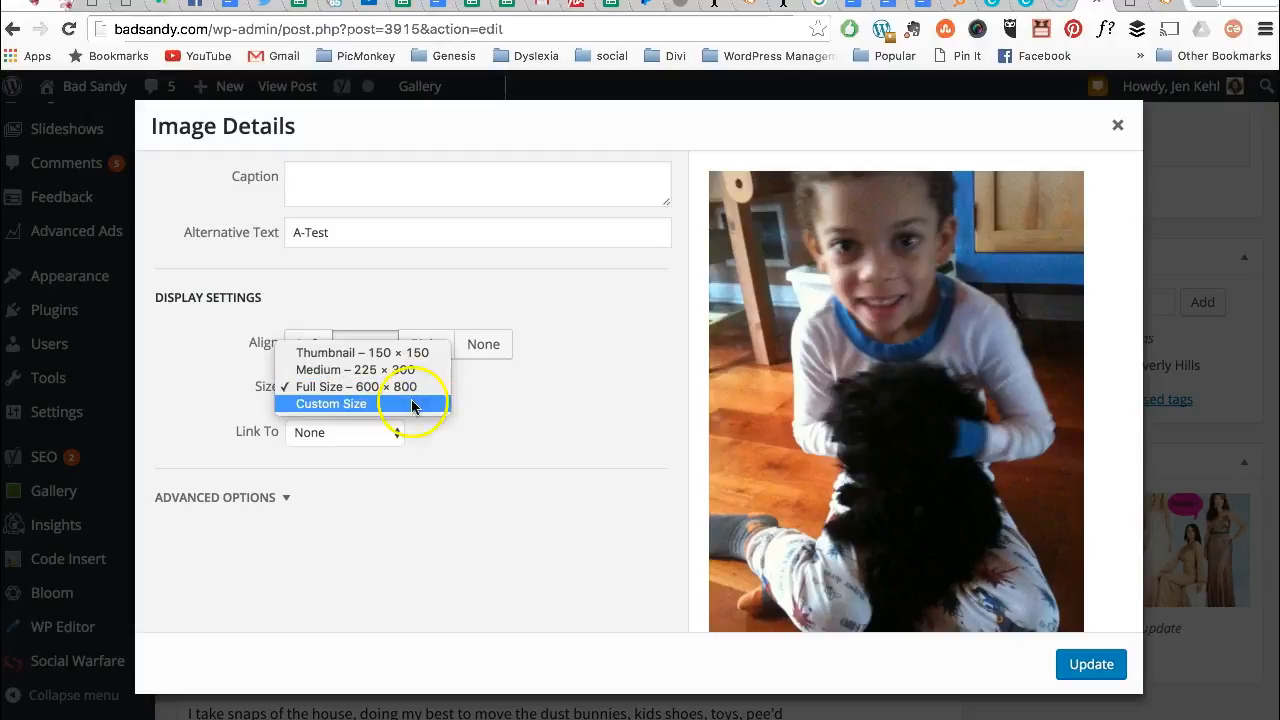
click(413, 390)
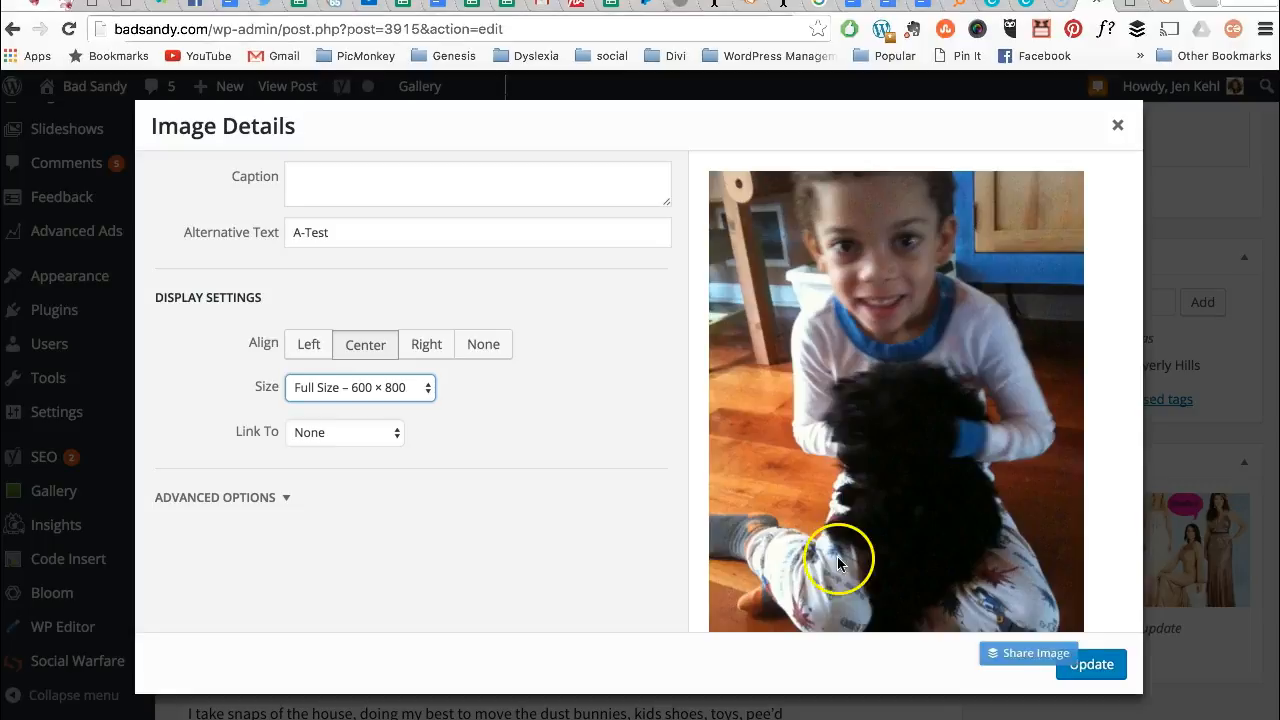
click(1100, 667)
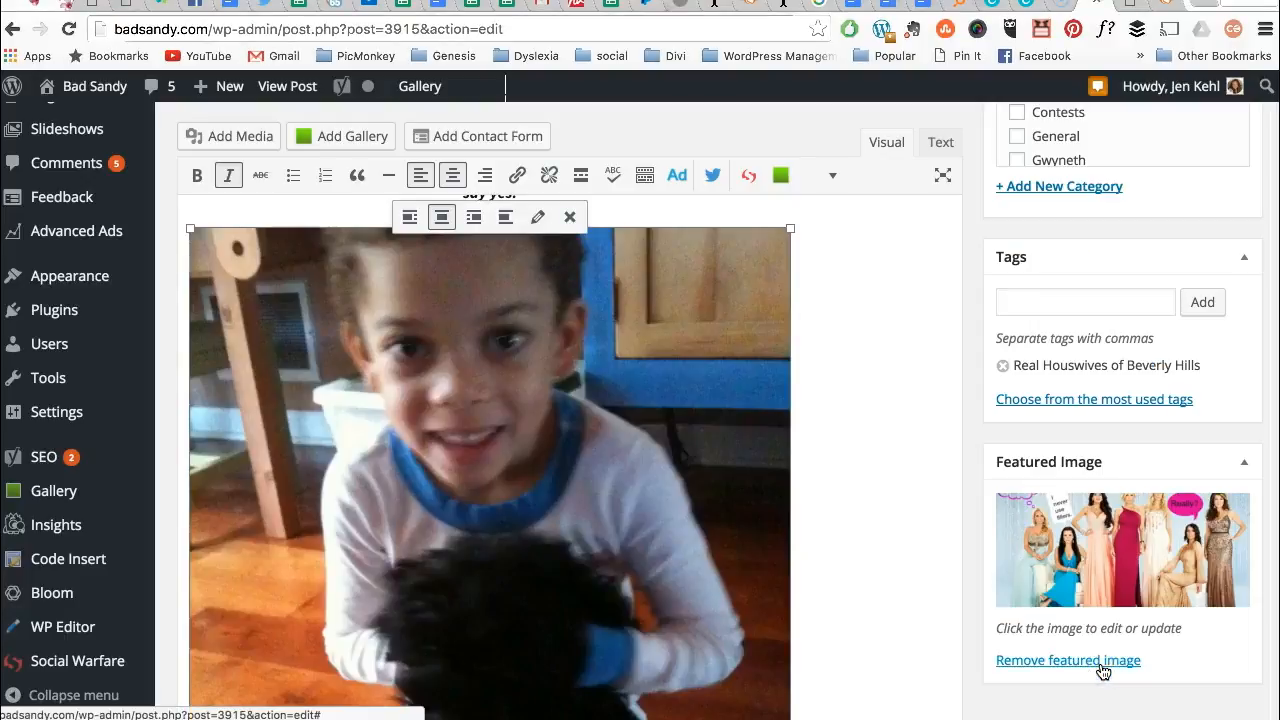
- Preview the updated post and examine the full-size photo above the "It'll make a great story" paragraph
scroll(836, 658, up, 2)
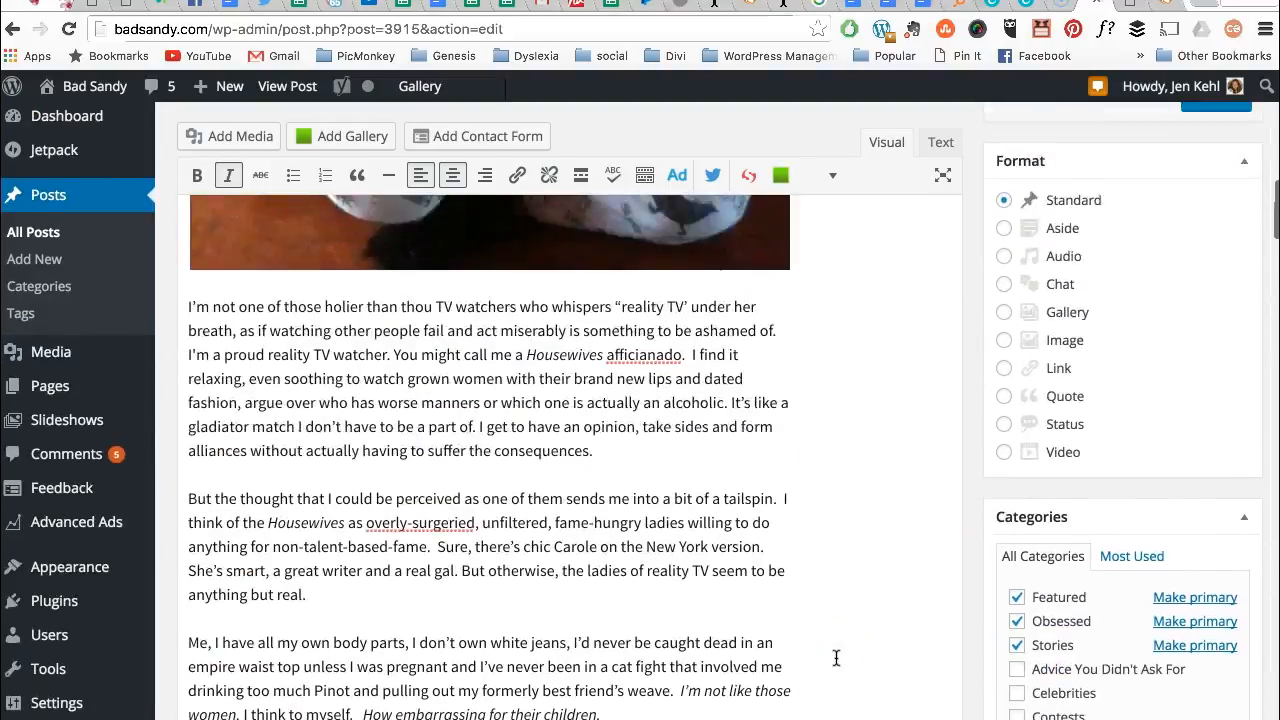
scroll(836, 658, down, 4)
scroll(836, 658, up, 9)
scroll(836, 658, down, 5)
scroll(836, 658, up, 8)
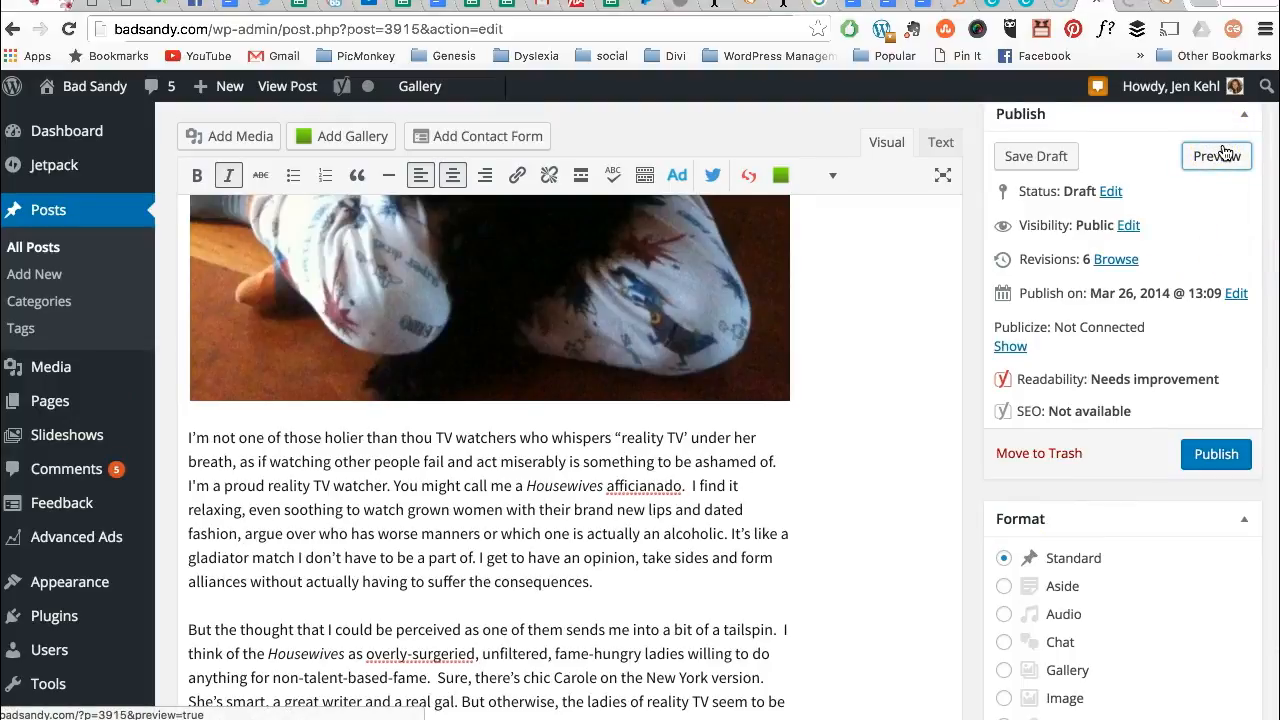
click(1224, 155)
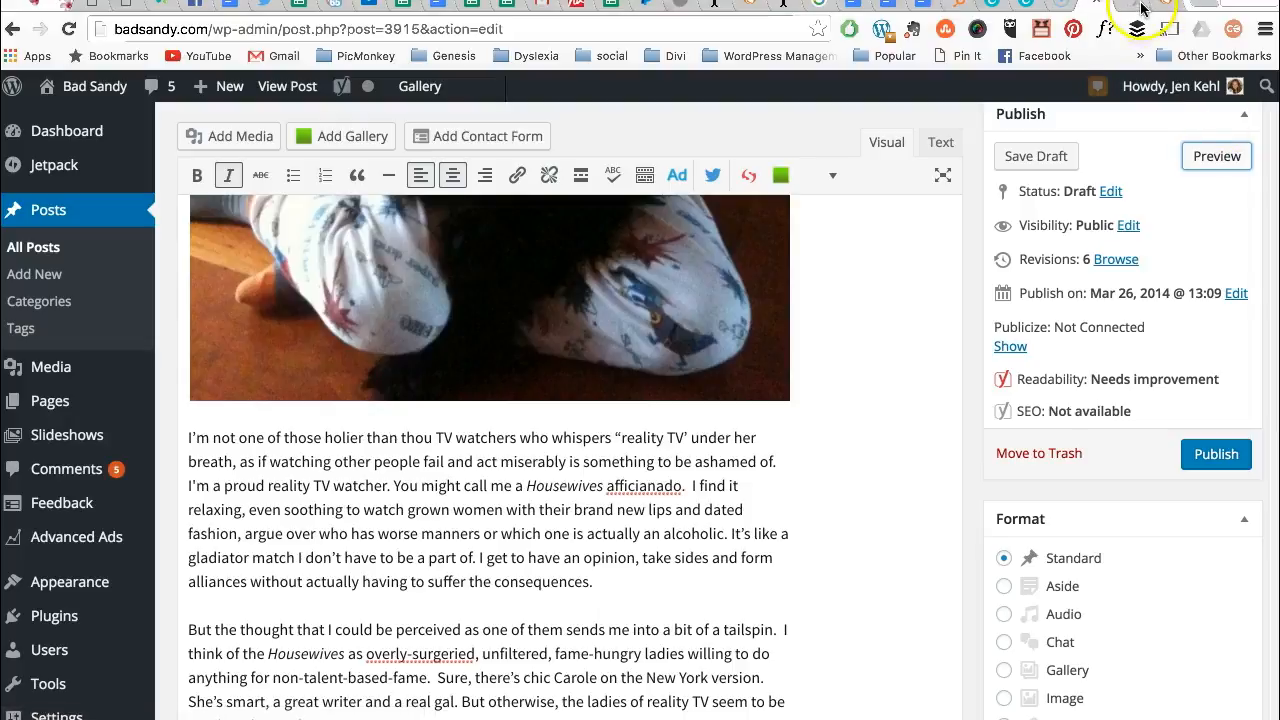
click(1135, 10)
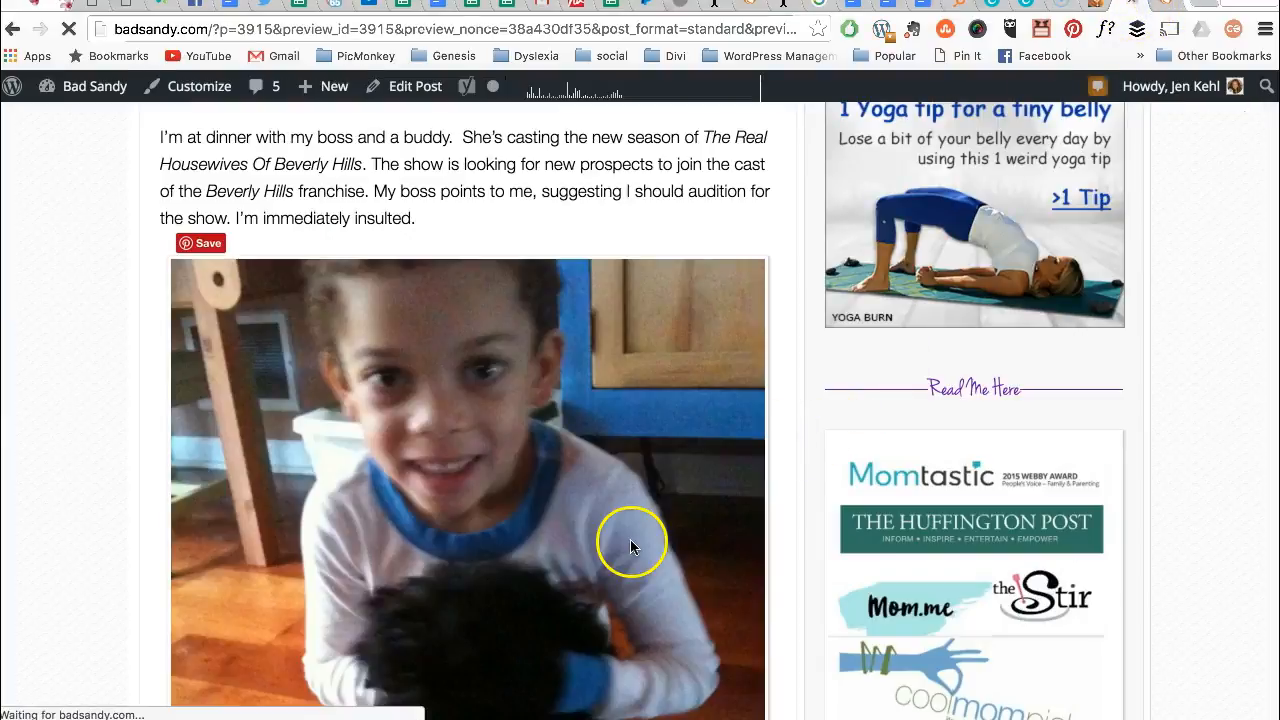
scroll(656, 497, down, 10)
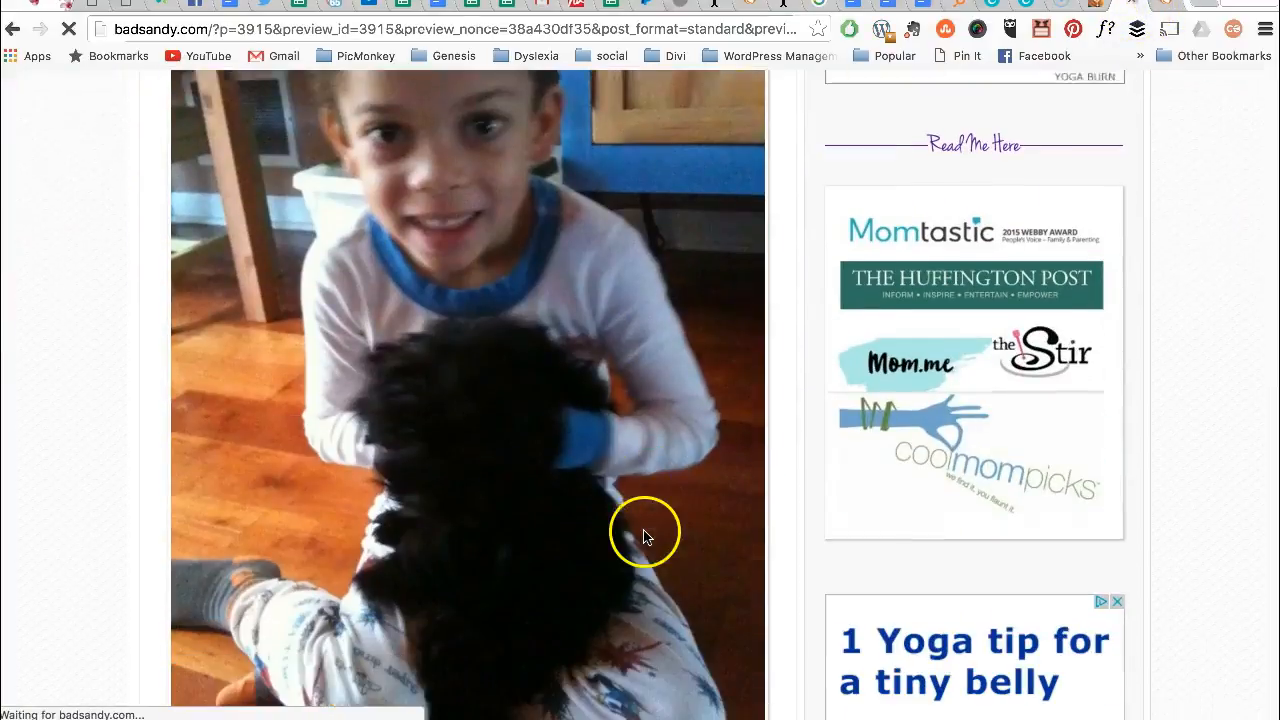
scroll(651, 466, down, 5)
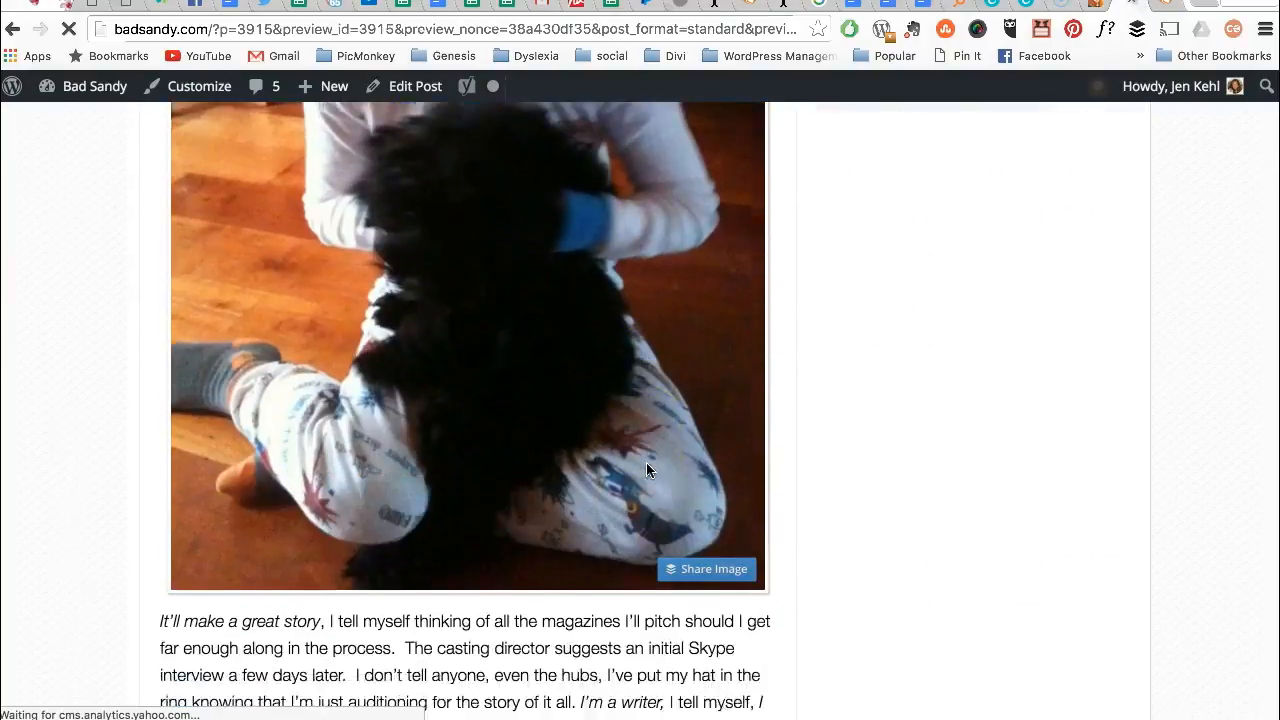
scroll(646, 462, up, 10)
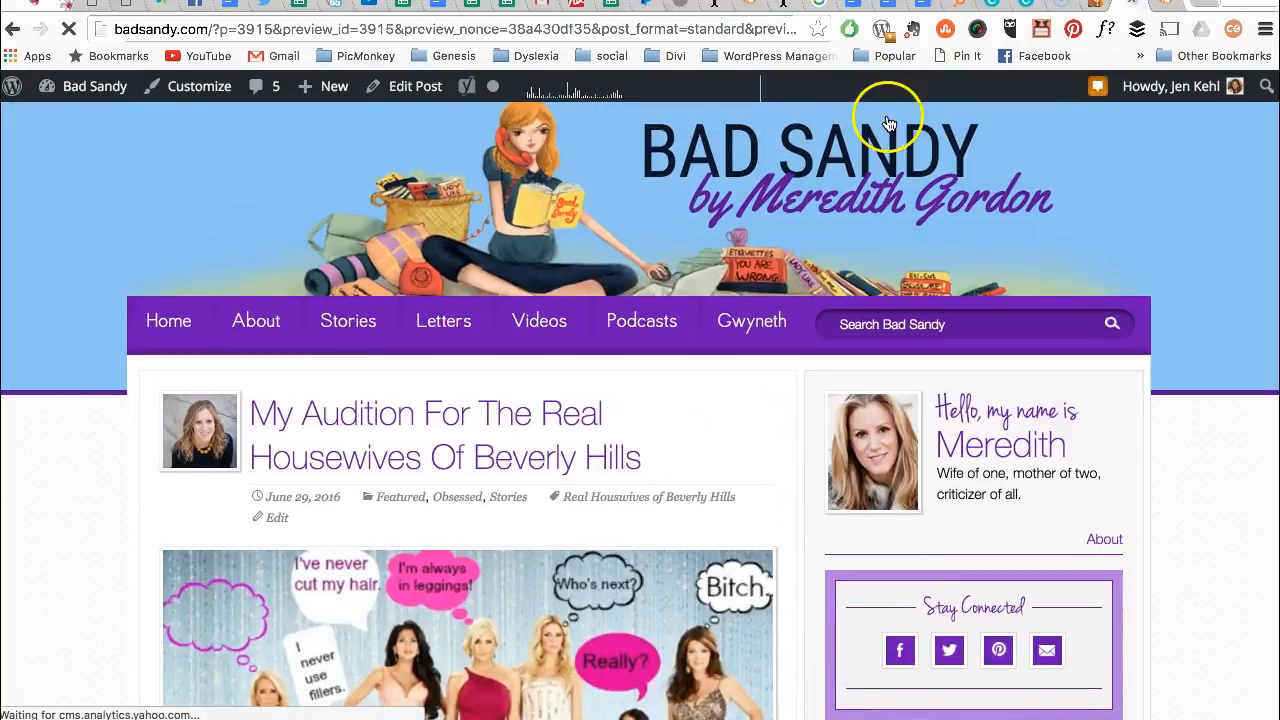